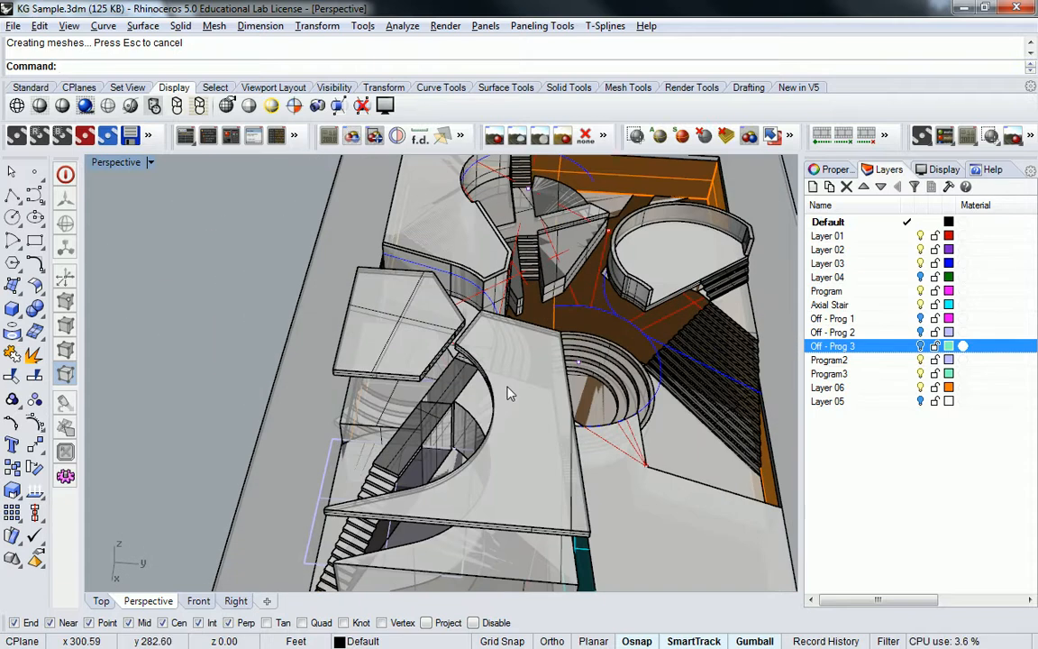
- Examine the building's layout, roof slabs and the walkway leading to the exterior stair
scroll(508, 388, down, 2)
right_drag(508, 385, 509, 313)
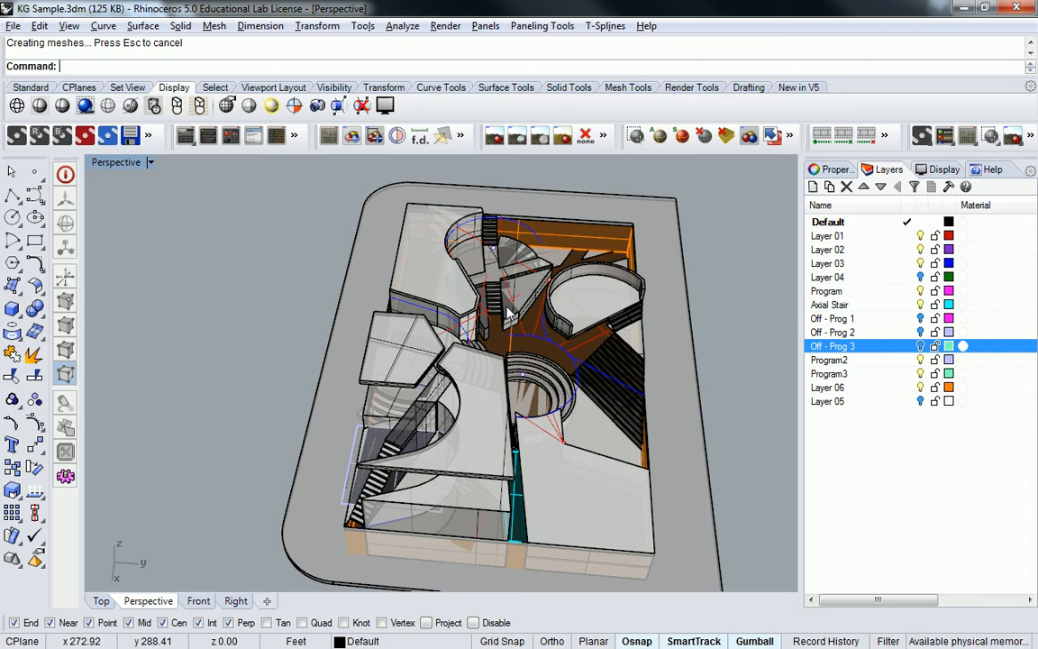
right_drag(509, 312, 518, 318)
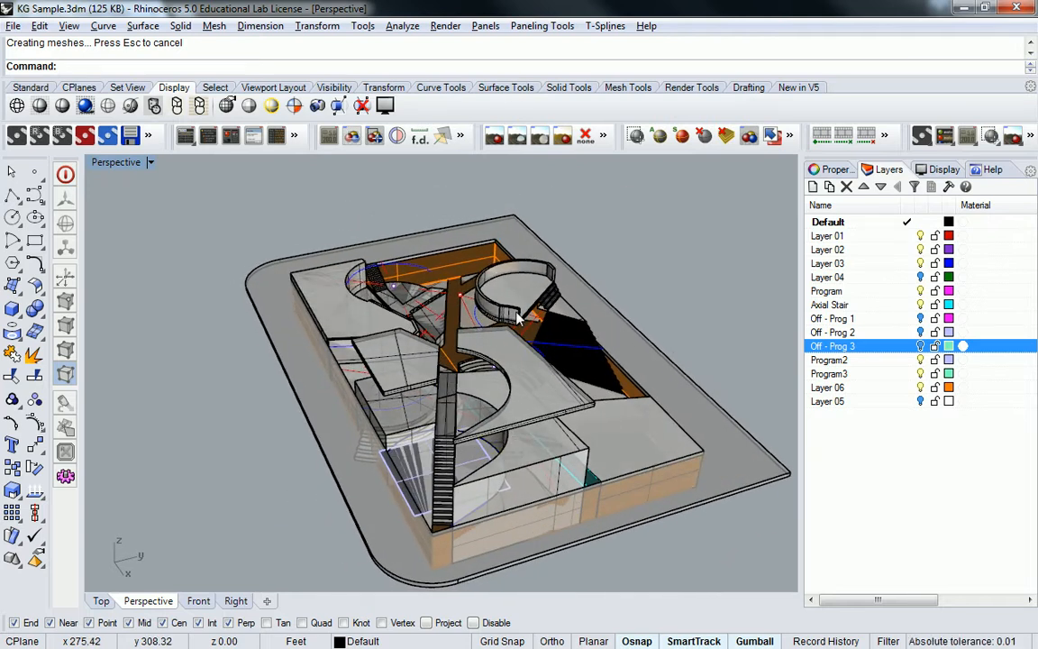
right_drag(518, 315, 541, 392)
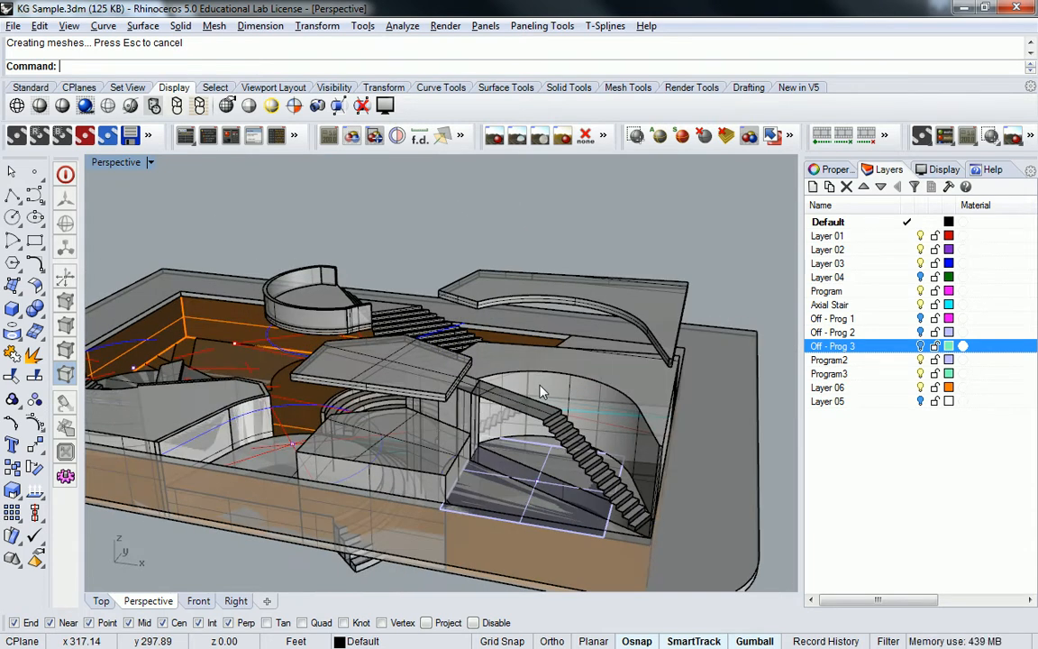
right_drag(510, 308, 473, 377)
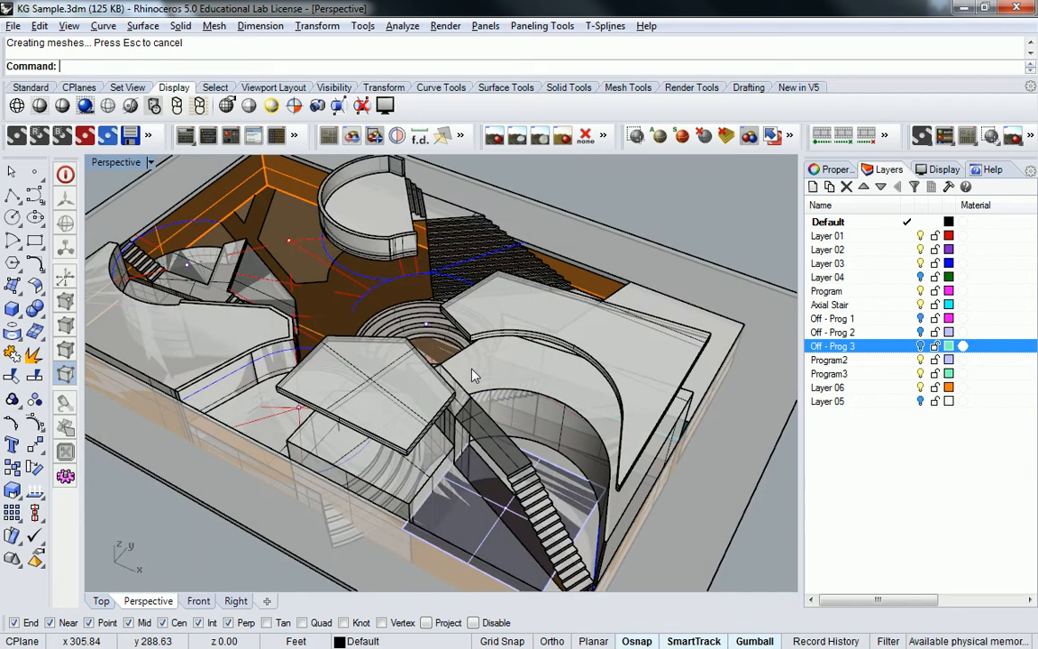
right_drag(412, 382, 535, 402)
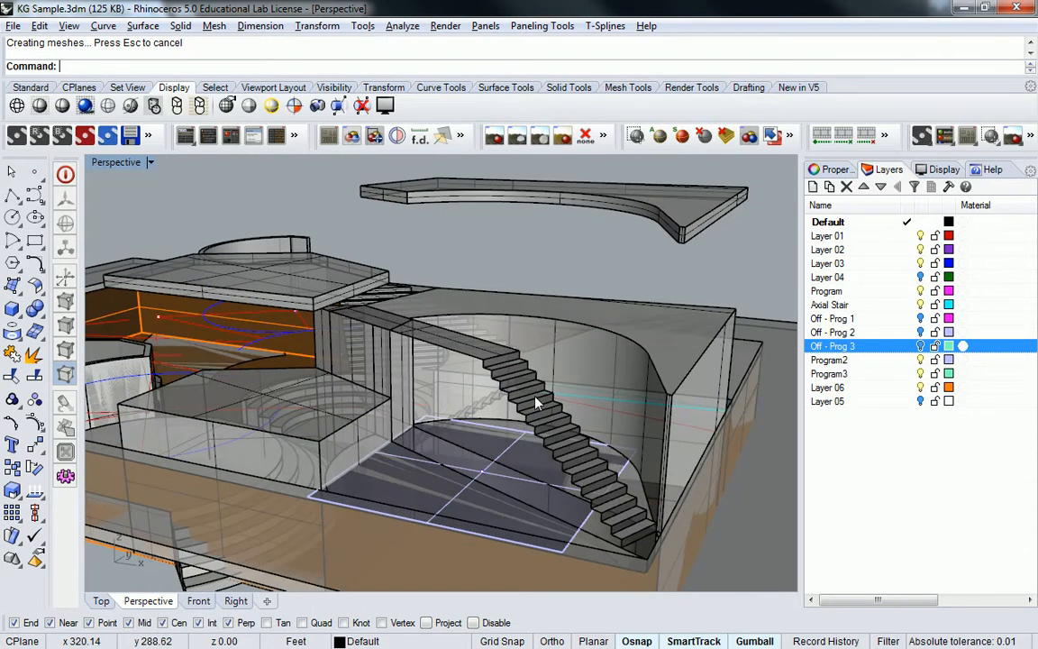
click(434, 311)
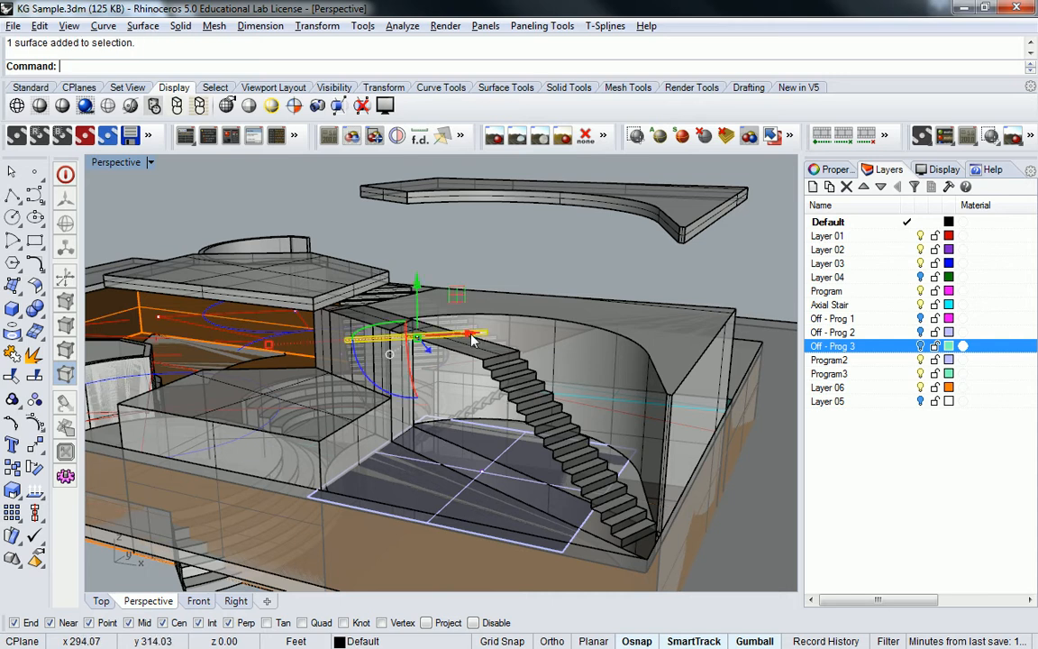
click(475, 356)
click(530, 428)
- Examine the straight stair, stepped seating, curved terraces and sunken axial path from several angles
right_drag(530, 428, 562, 446)
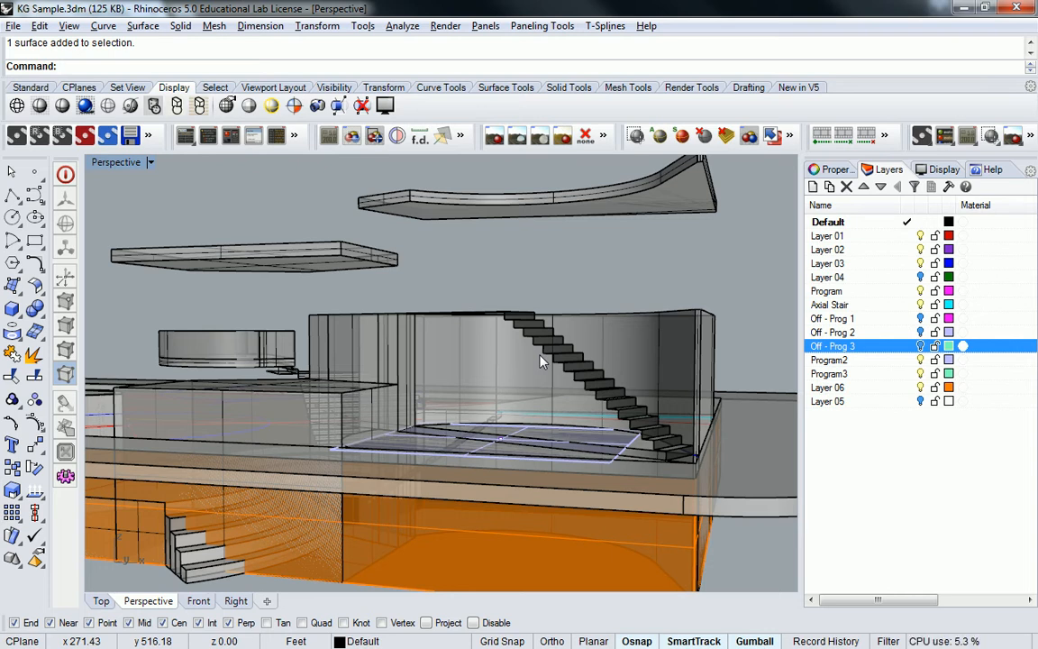
right_drag(662, 229, 397, 273)
right_drag(721, 283, 558, 225)
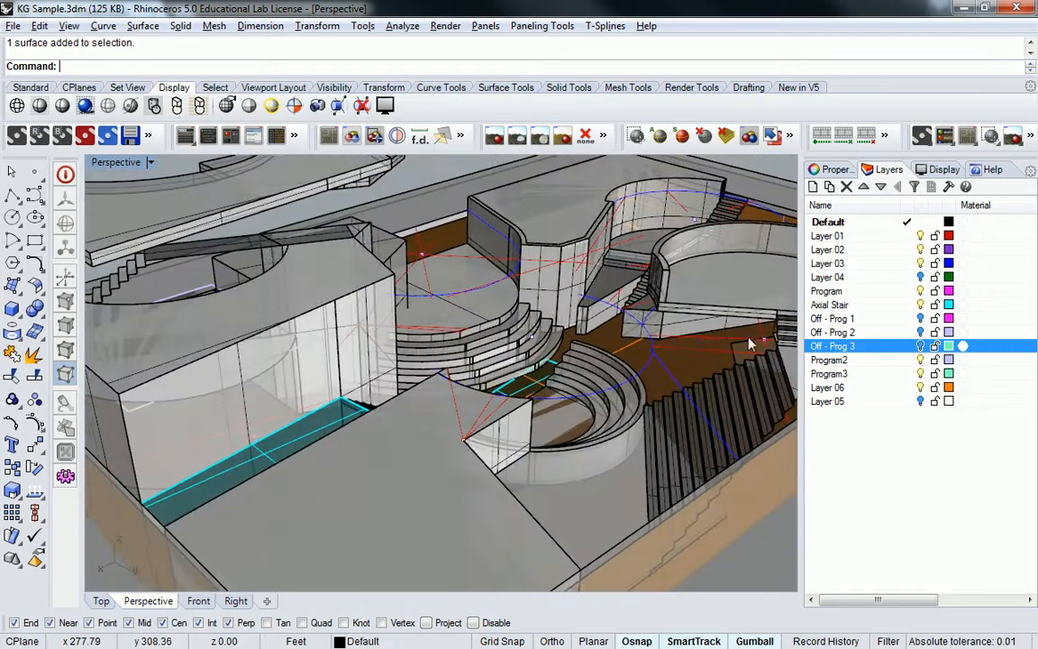
shift+right_drag(749, 344, 613, 332)
scroll(613, 332, up, 5)
shift+right_drag(689, 329, 623, 320)
scroll(623, 320, down, 3)
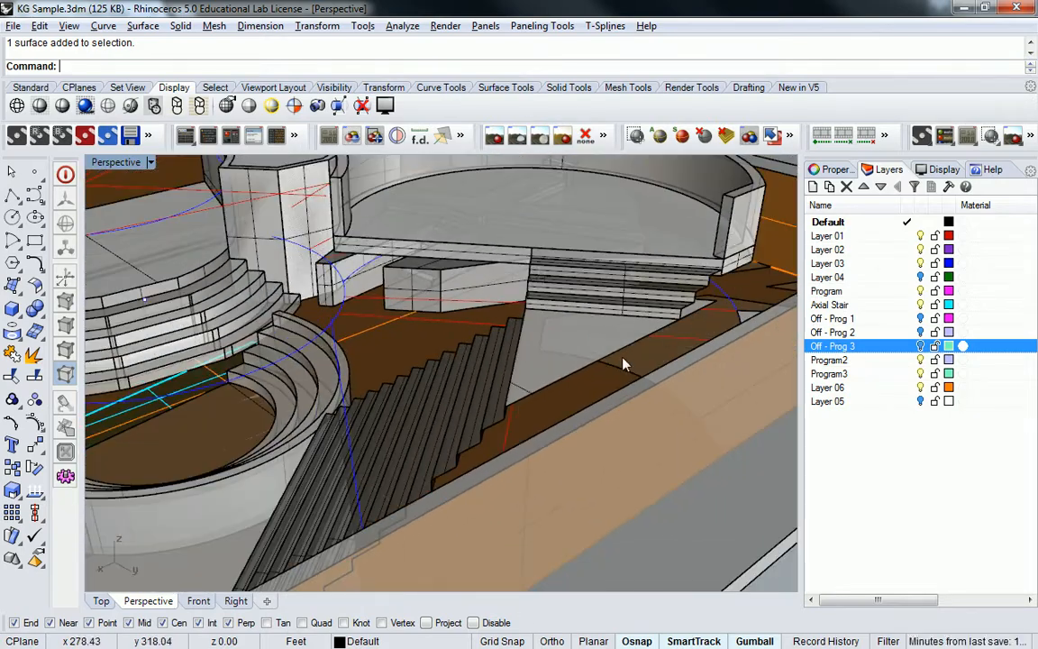
scroll(622, 363, down, 3)
scroll(540, 351, down, 2)
right_drag(469, 339, 689, 241)
scroll(585, 329, up, 5)
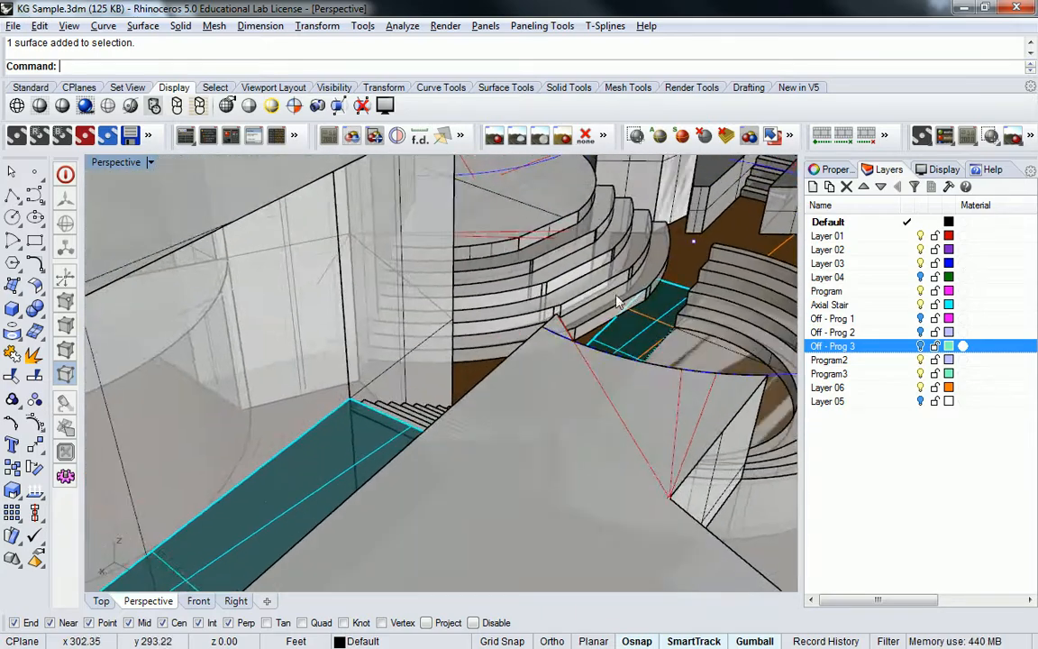
scroll(672, 261, down, 3)
mouse_move(455, 371)
right_down()
mouse_move(544, 361)
mouse_move(440, 385)
right_up()
scroll(545, 366, down, 4)
right_drag(440, 308, 544, 269)
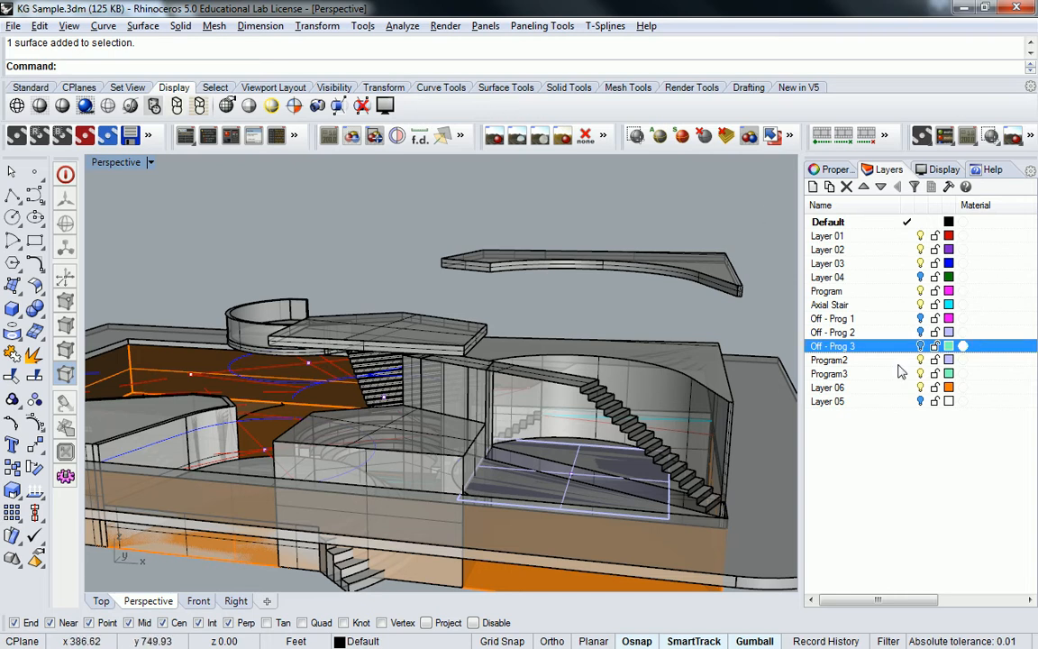
- Turn on the Off - Prog 3 layer to show its floor surfaces
right_drag(541, 387, 453, 413)
scroll(446, 417, down, 4)
scroll(343, 421, up, 6)
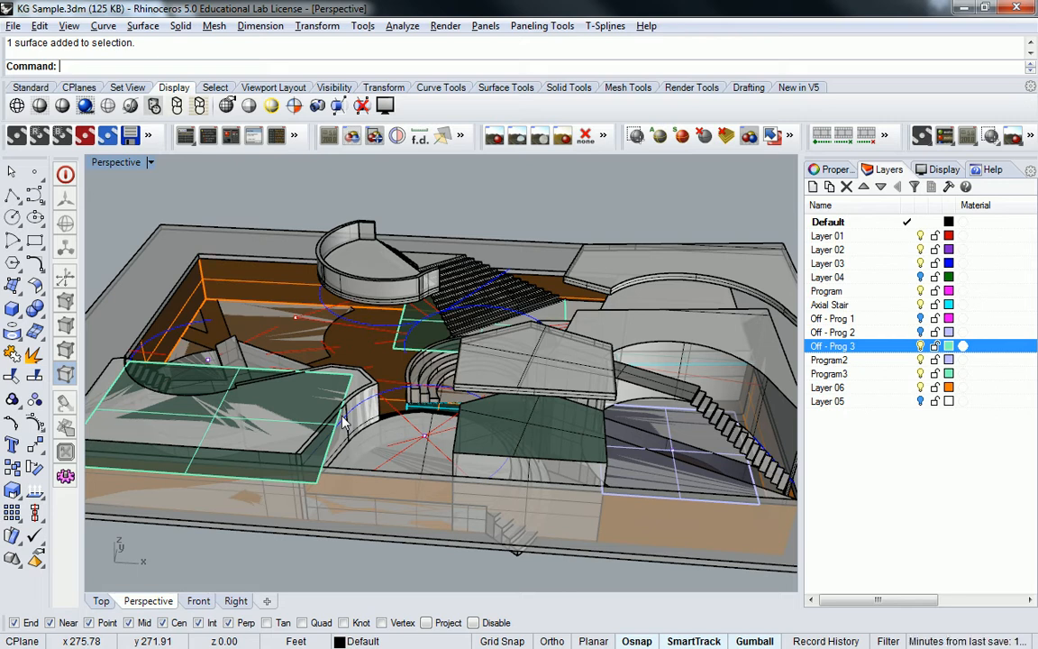
- Create a new layer named Glazing
click(868, 418)
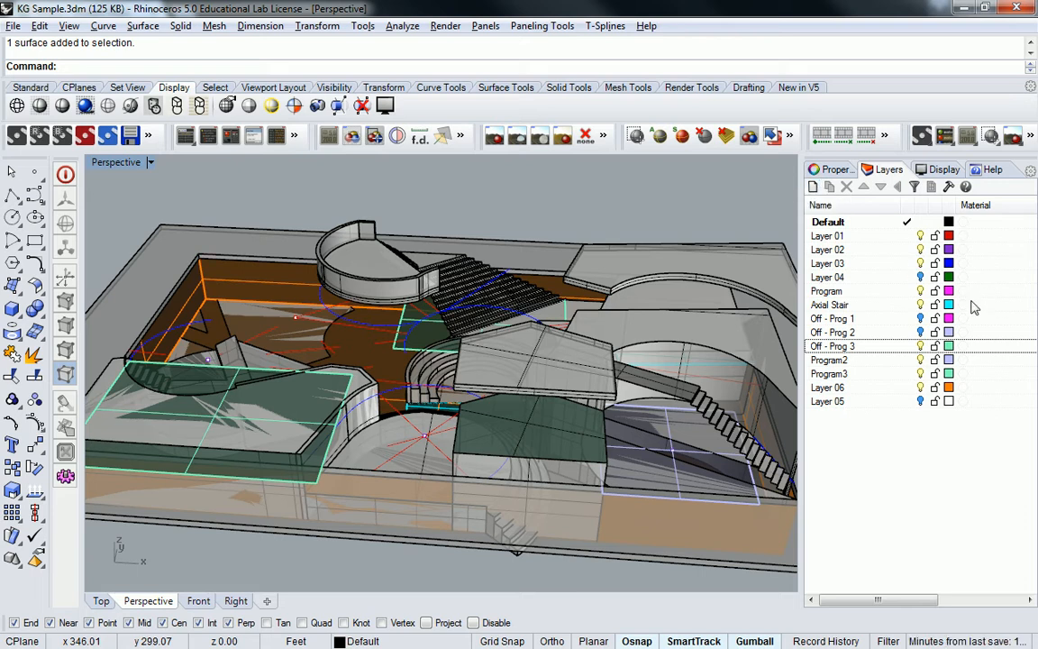
click(812, 188)
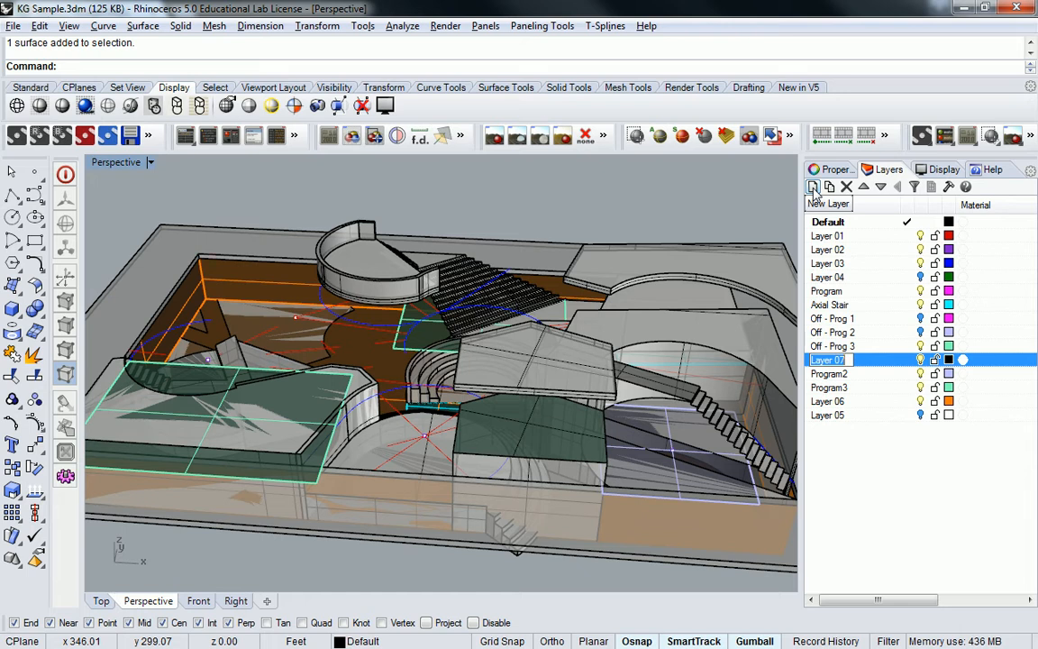
text(G)
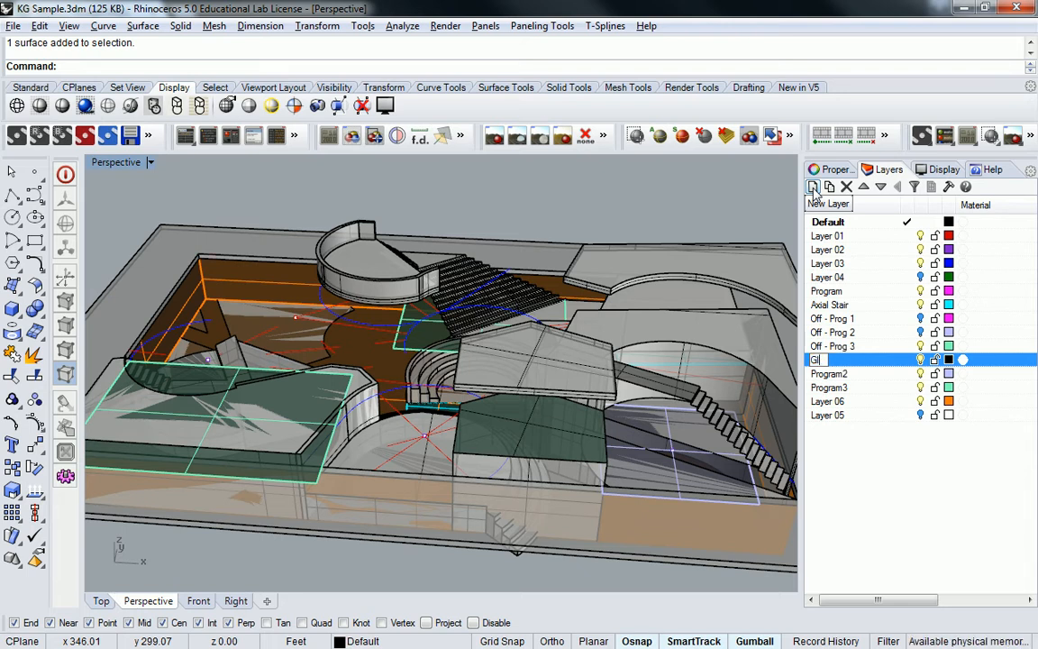
text(lazing)
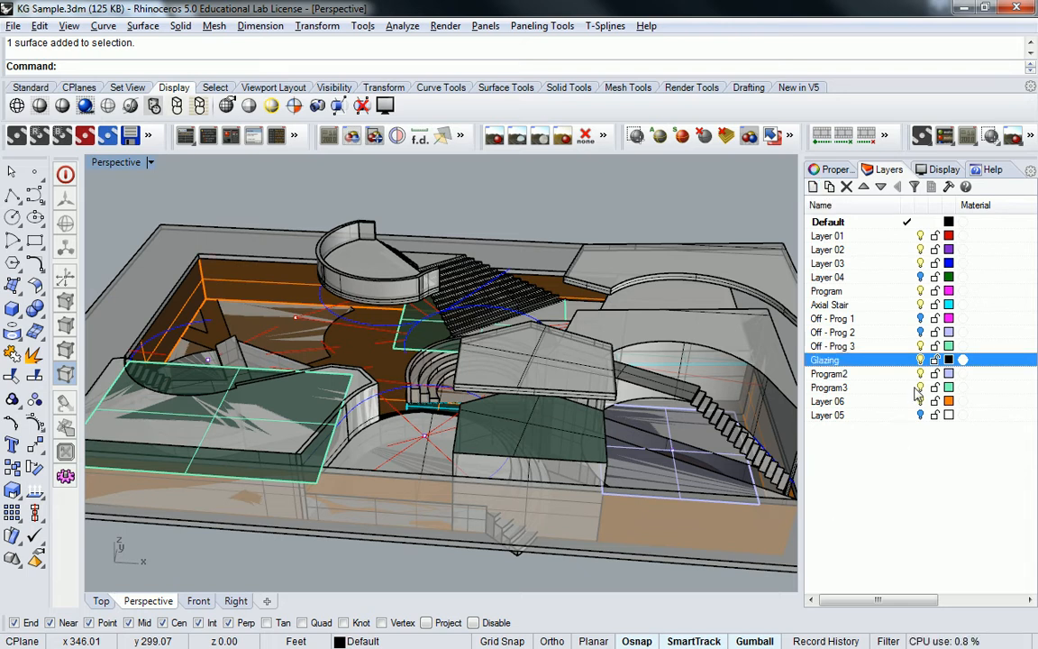
- Set the Glazing layer's color to White and make it the current layer
click(948, 359)
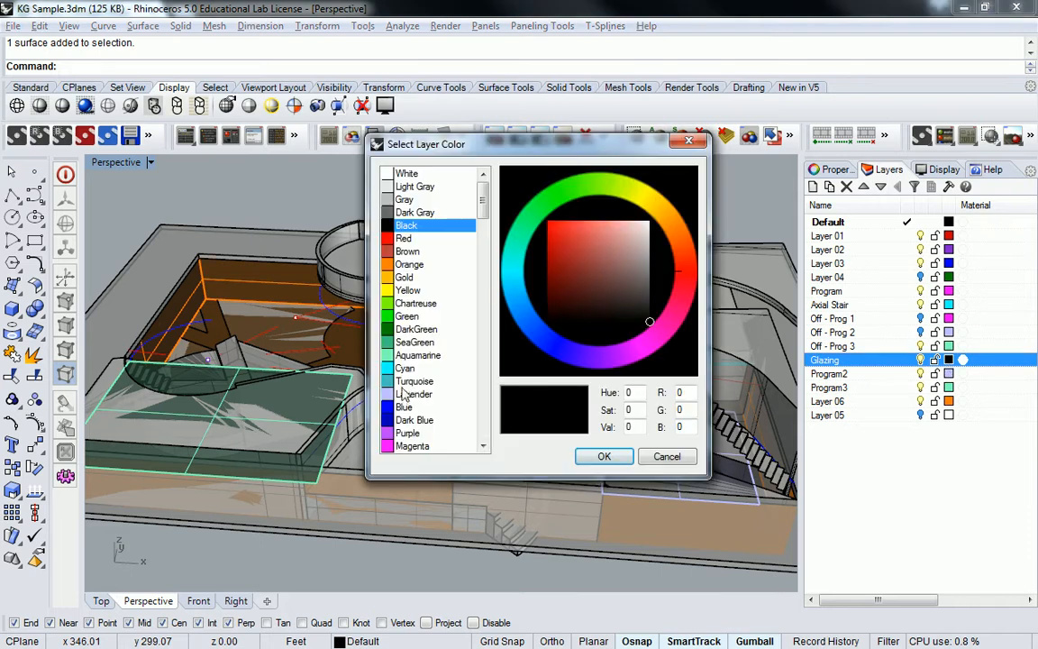
click(464, 382)
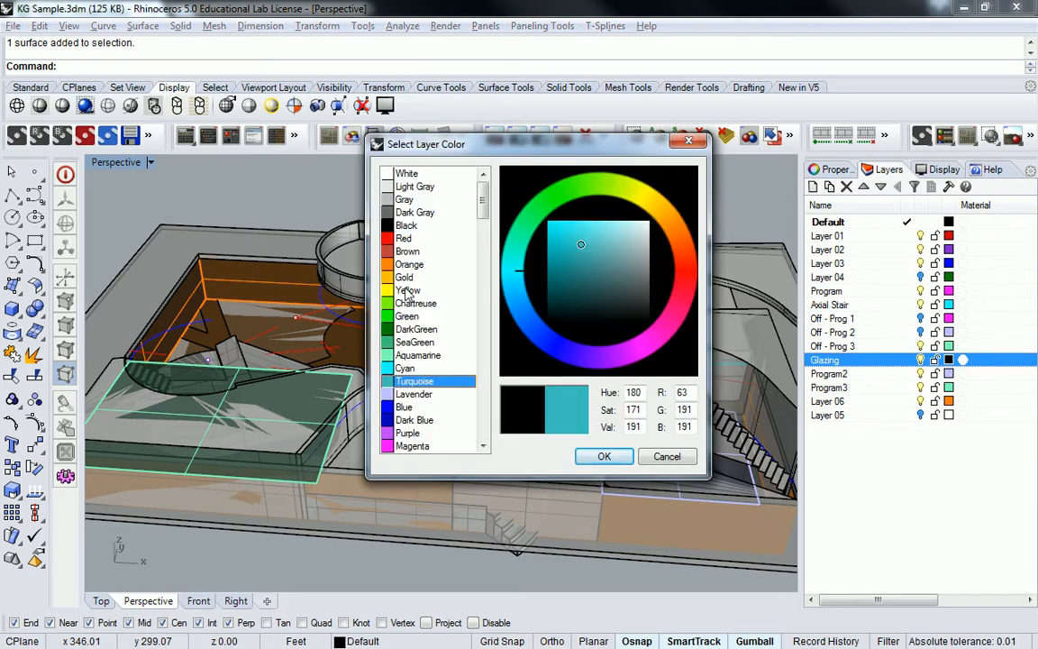
click(404, 198)
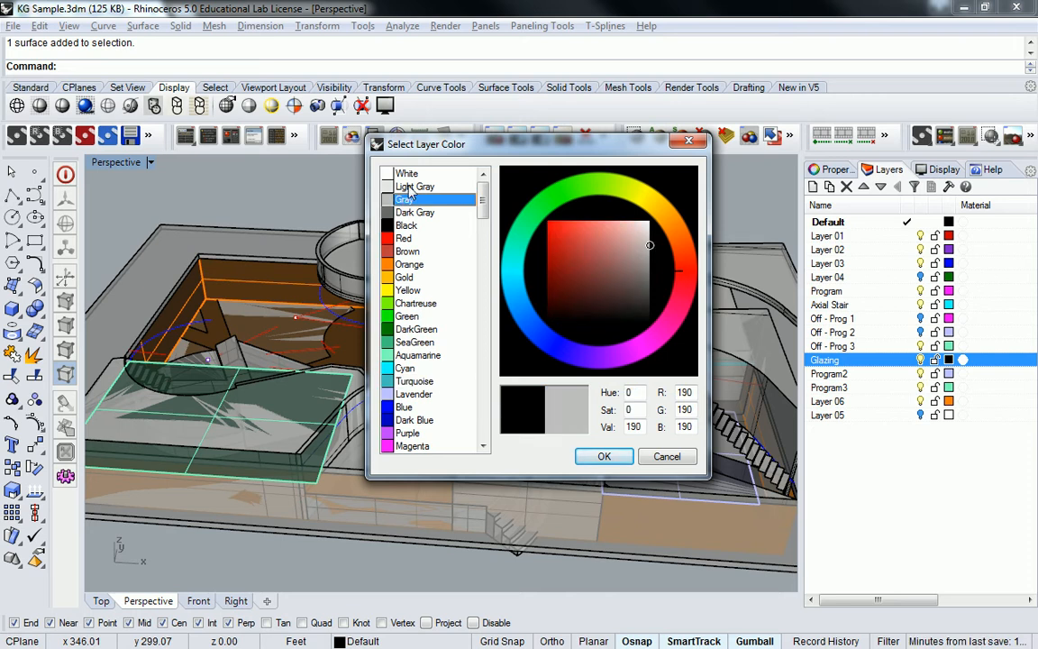
click(412, 174)
click(602, 456)
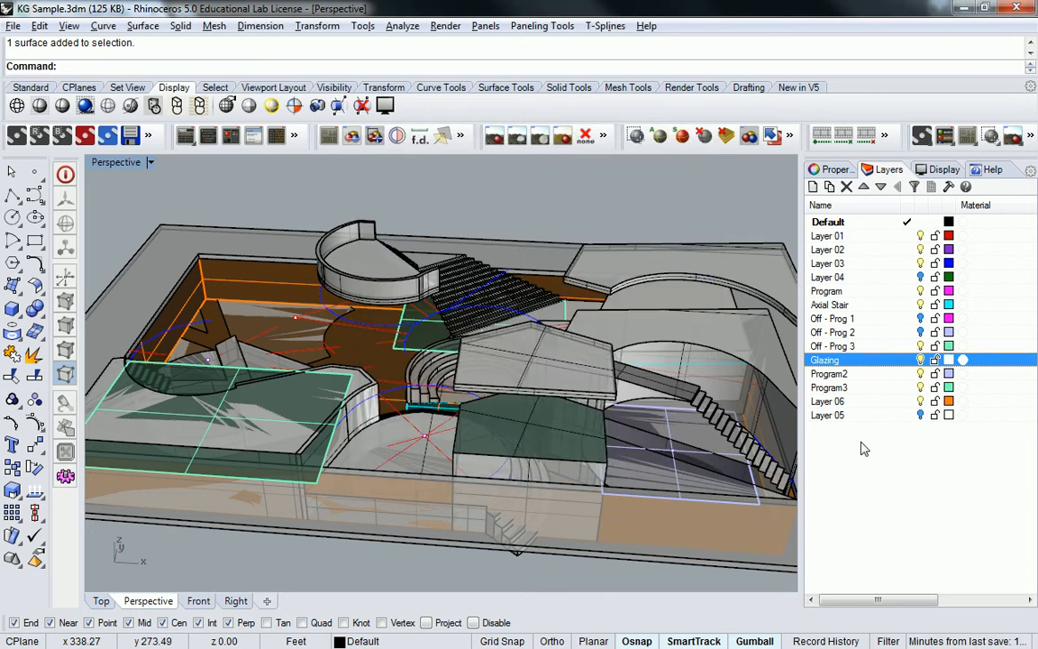
double_click(868, 362)
- Extrude three outer edges of the green floor surface beneath the polygonal slab upward to the slab's underside
right_drag(624, 358, 480, 431)
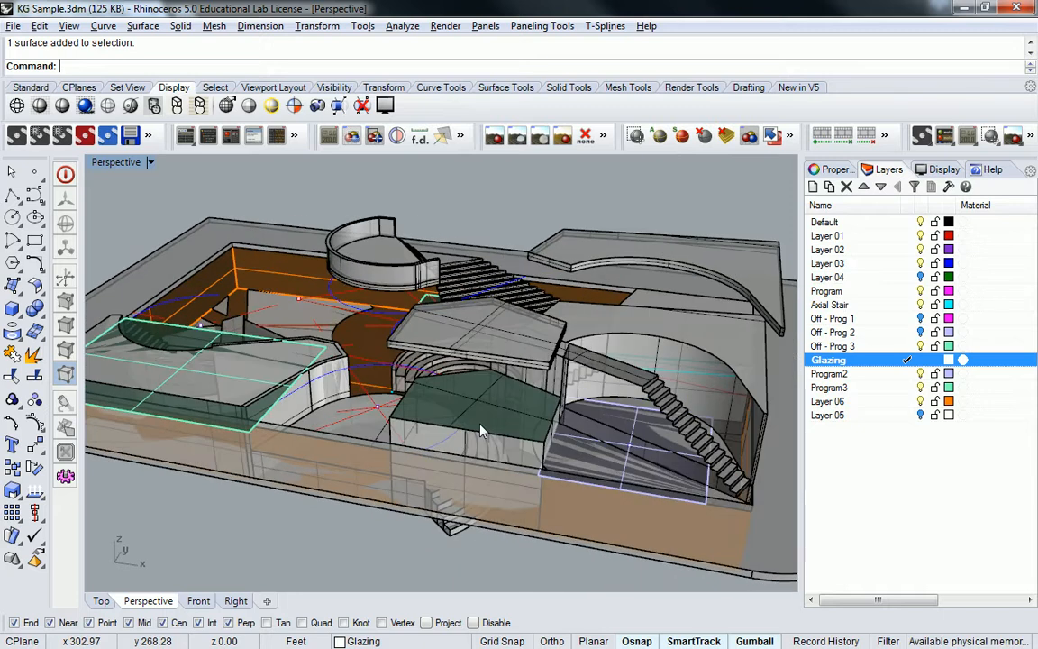
scroll(457, 393, up, 3)
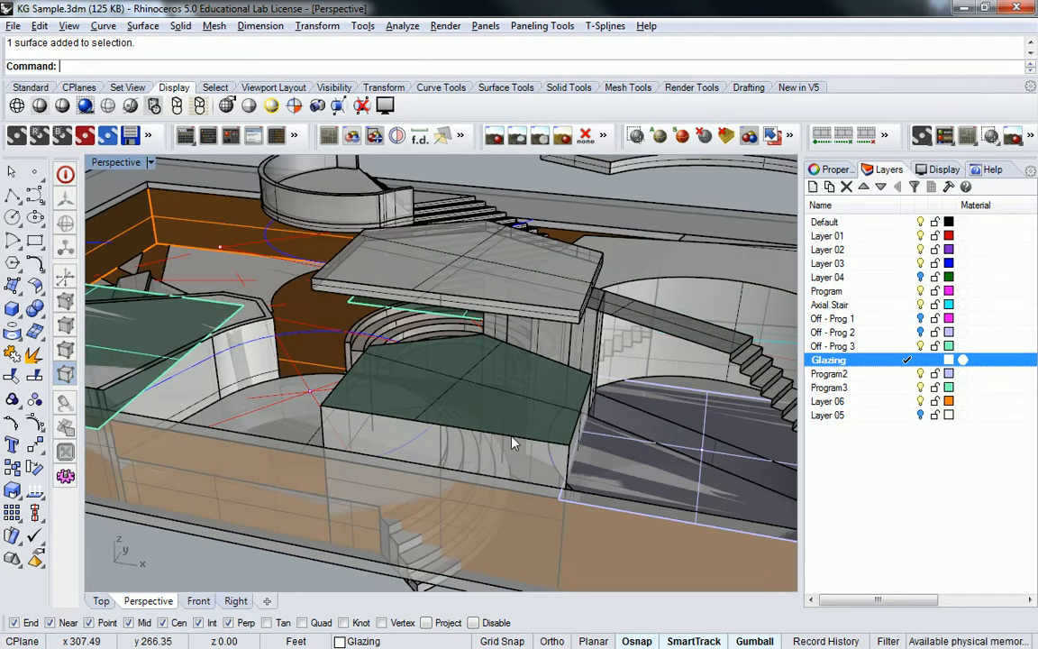
click(509, 424)
click(575, 431)
ctrl+shift+click(353, 368)
click(428, 377)
ctrl+shift+click(399, 304)
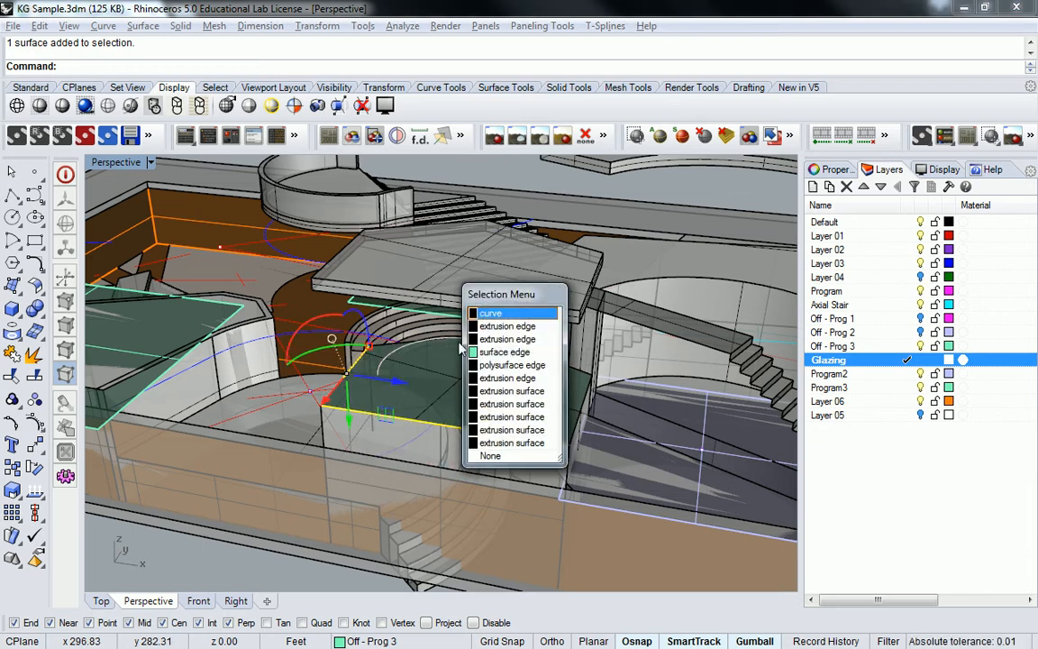
click(468, 355)
right_drag(400, 351, 523, 292)
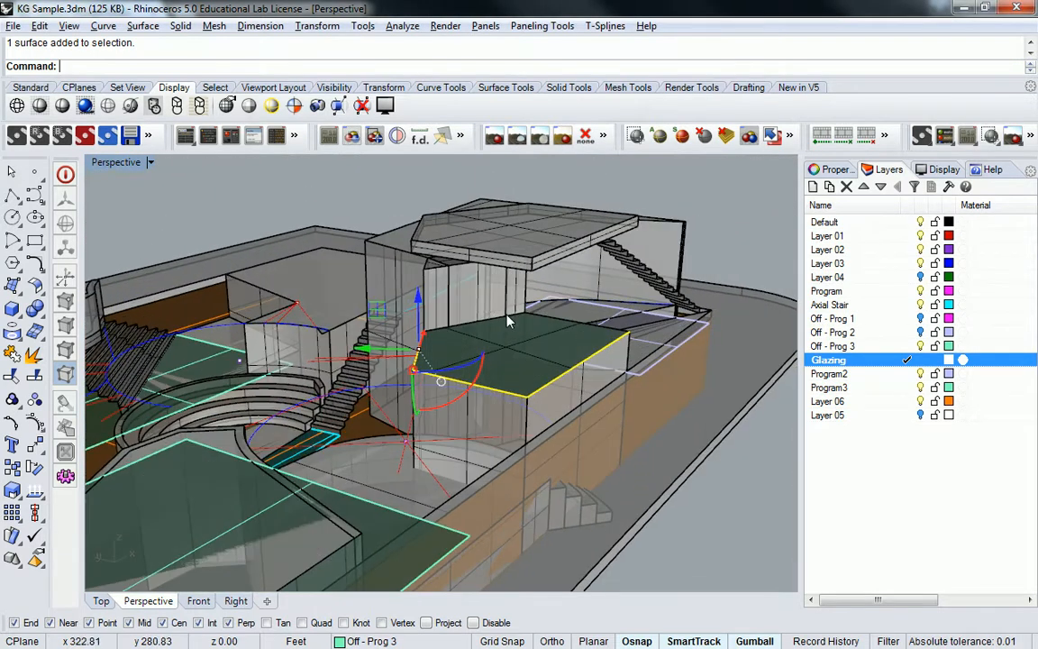
drag(418, 296, 423, 194)
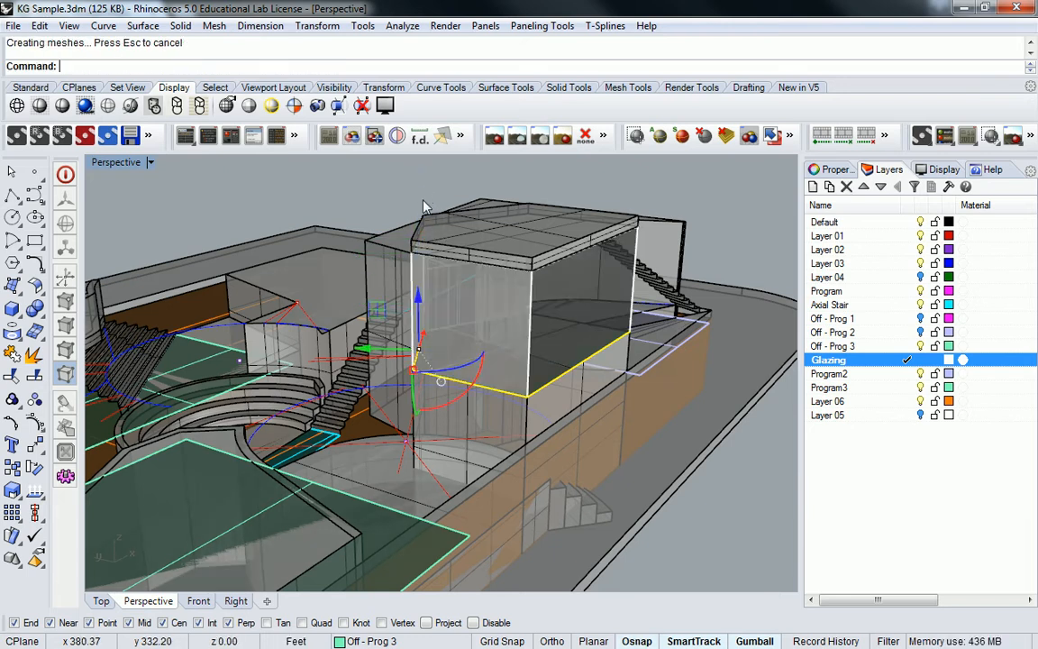
- Use ExtrudeCrv to raise the same floor's remaining edge on the stair side up to the slab's underside
right_drag(566, 285, 596, 386)
right_drag(570, 430, 475, 460)
click(590, 314)
ctrl+shift+click(467, 508)
click(527, 550)
text(ExtrudeS)
key(BackSpace)
text(Crv)
key(Return)
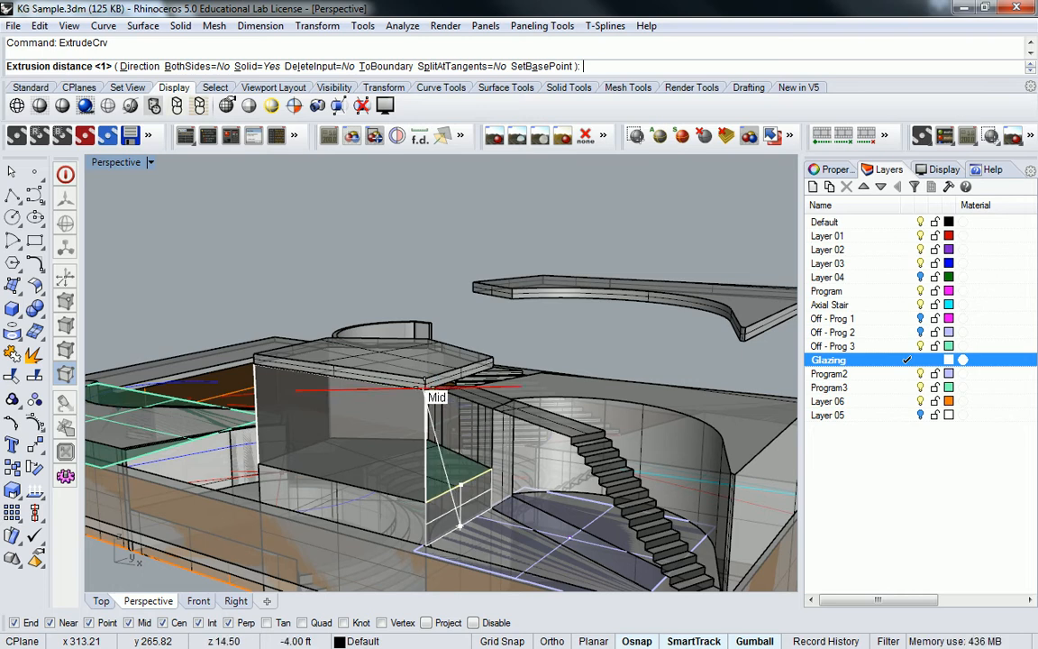
click(495, 371)
- Try to extrude the glass wall's vertical corner edge sideways toward the exterior stair
right_drag(510, 412, 403, 401)
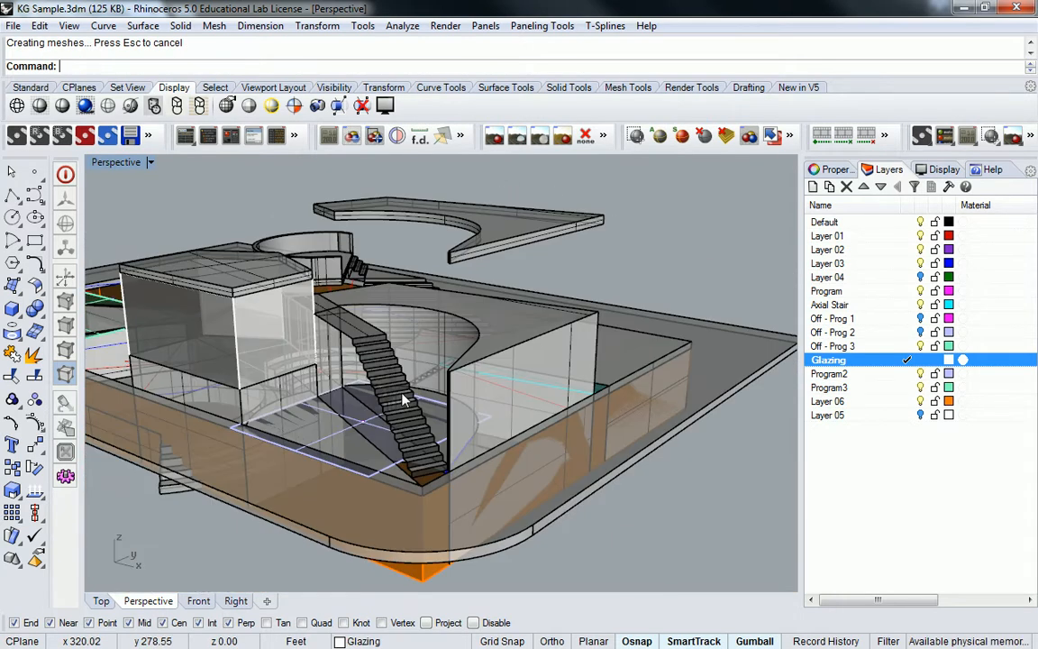
right_drag(360, 359, 245, 367)
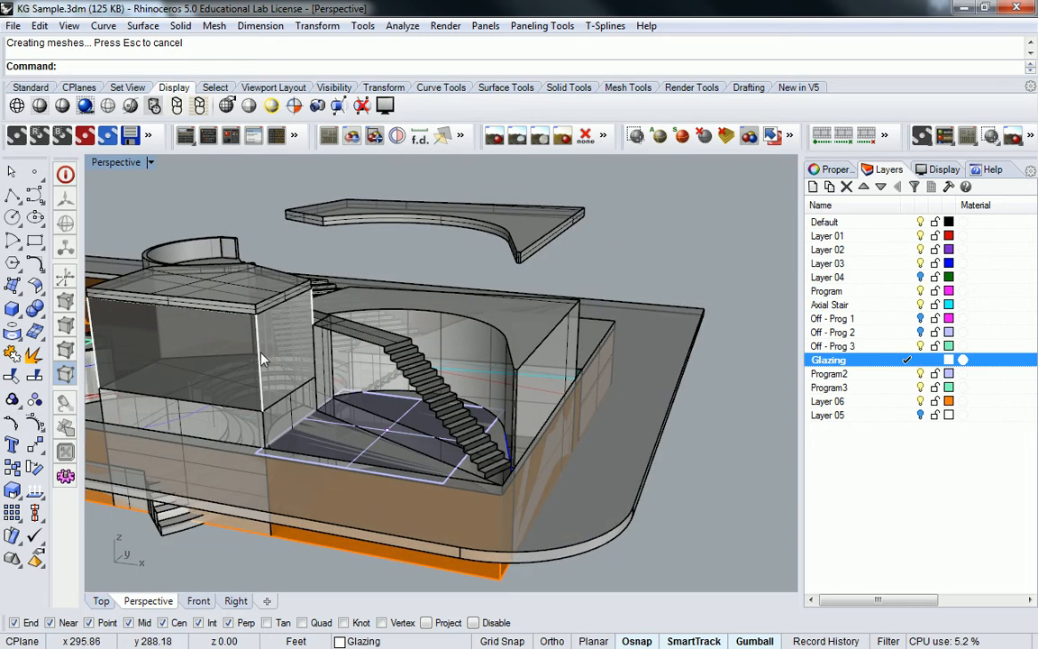
click(264, 358)
click(326, 412)
right_drag(326, 413, 379, 392)
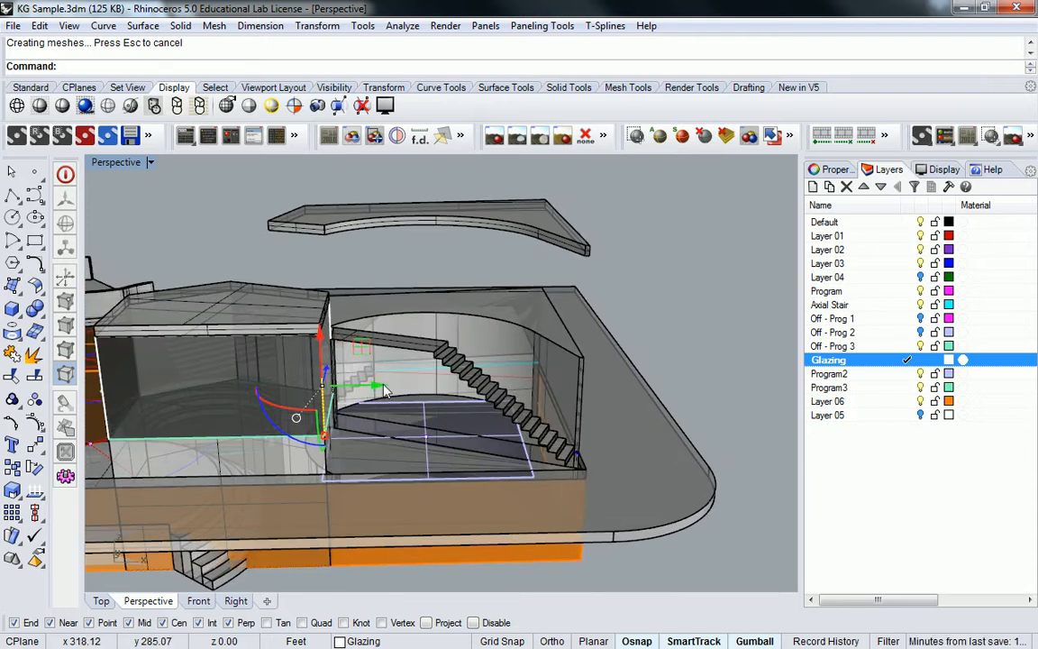
click(368, 388)
key(Escape)
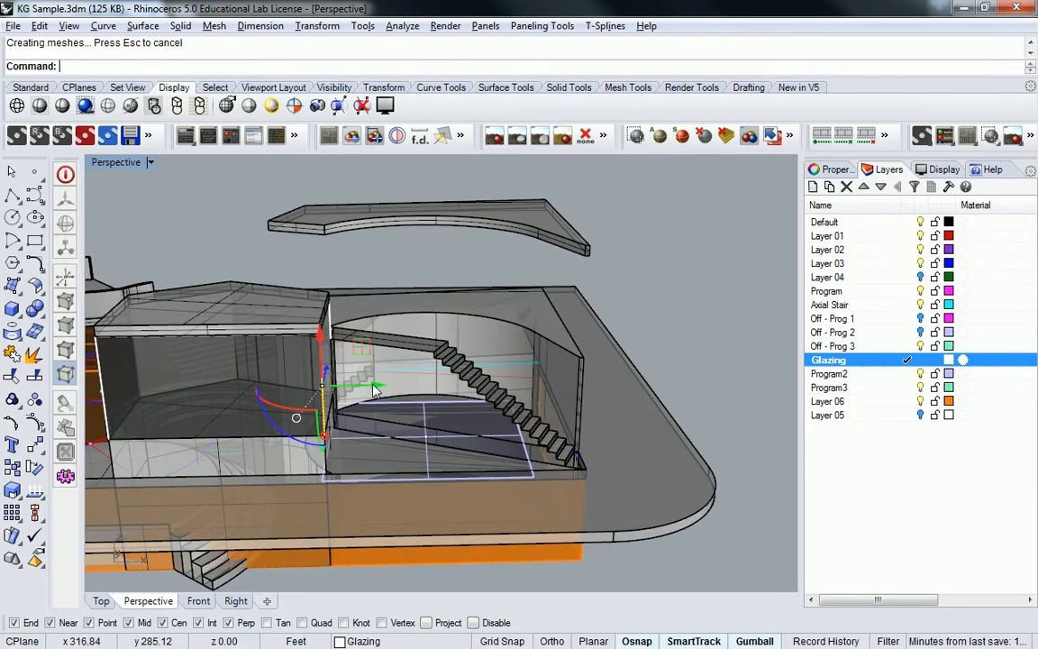
ctrl+drag(375, 390, 444, 396)
key(Escape)
- Undo the sideways edge extrusion and redo the ExtrudeCrv glass wall
key(ctrl+z)
right_drag(434, 388, 316, 390)
key(ctrl+y)
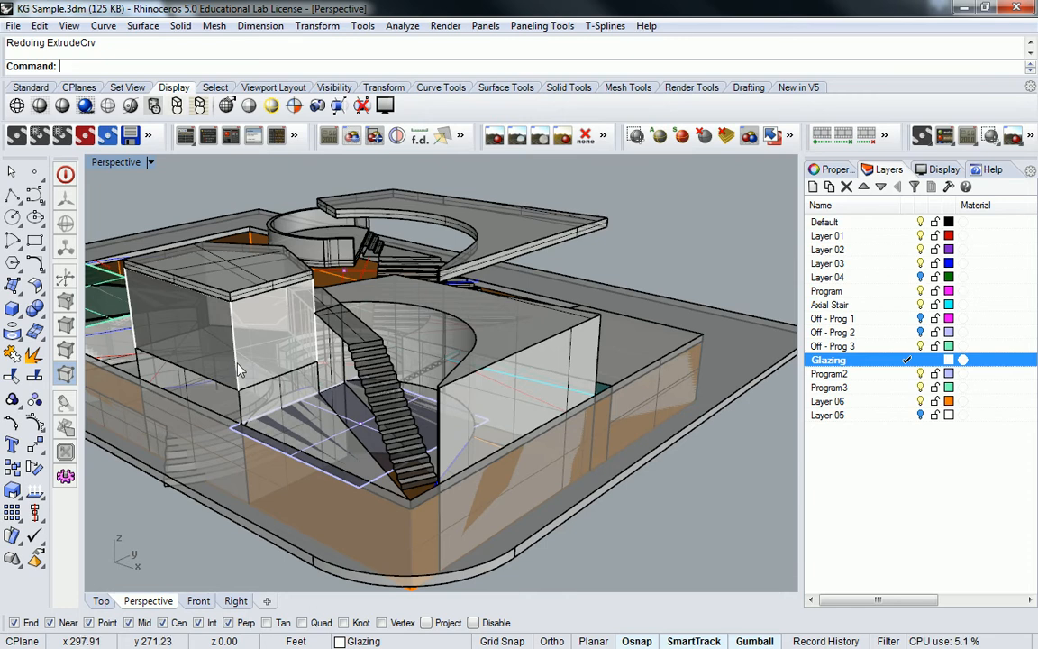
- Extrude the glass wall's vertical corner edge outward along the building's side, over the lavender floor surface
right_drag(238, 371, 295, 364)
click(256, 354)
click(257, 343)
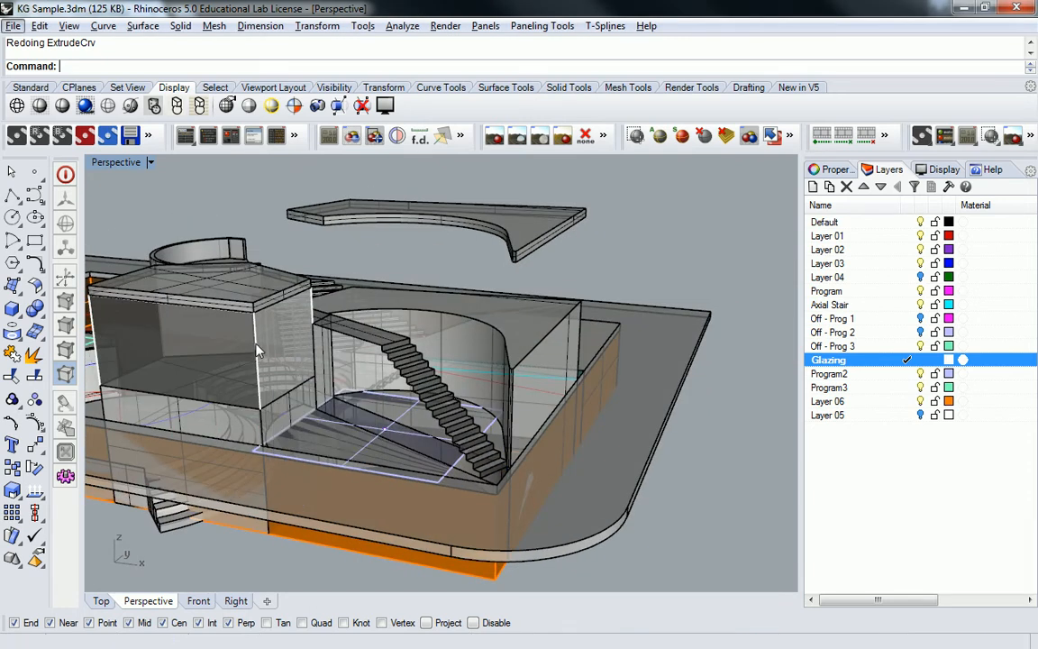
click(257, 350)
click(306, 374)
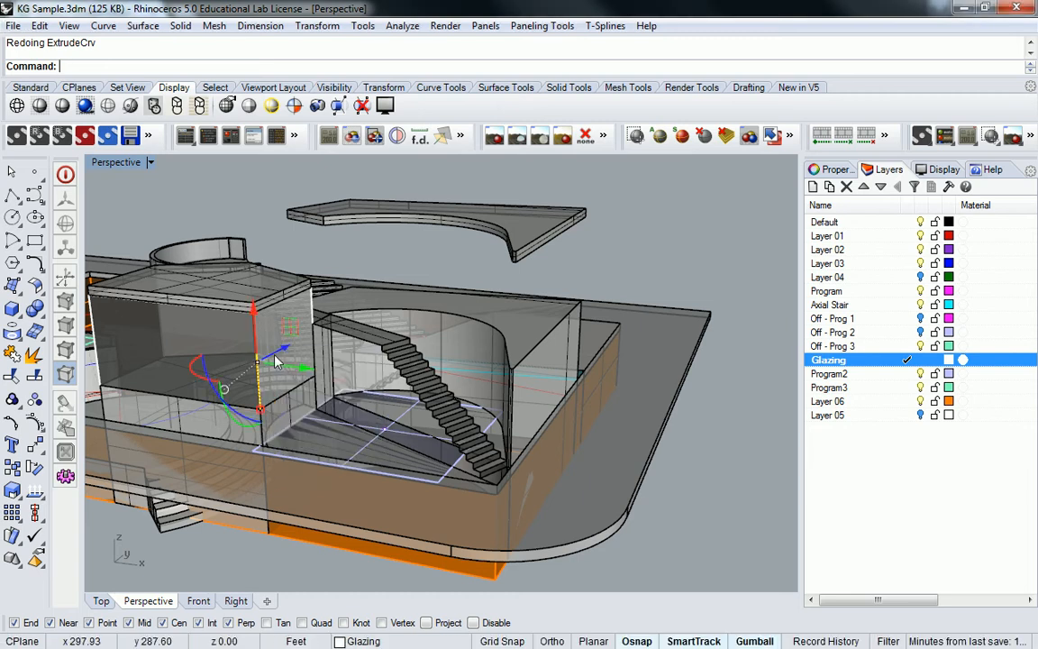
drag(304, 377, 424, 382)
right_drag(411, 386, 430, 403)
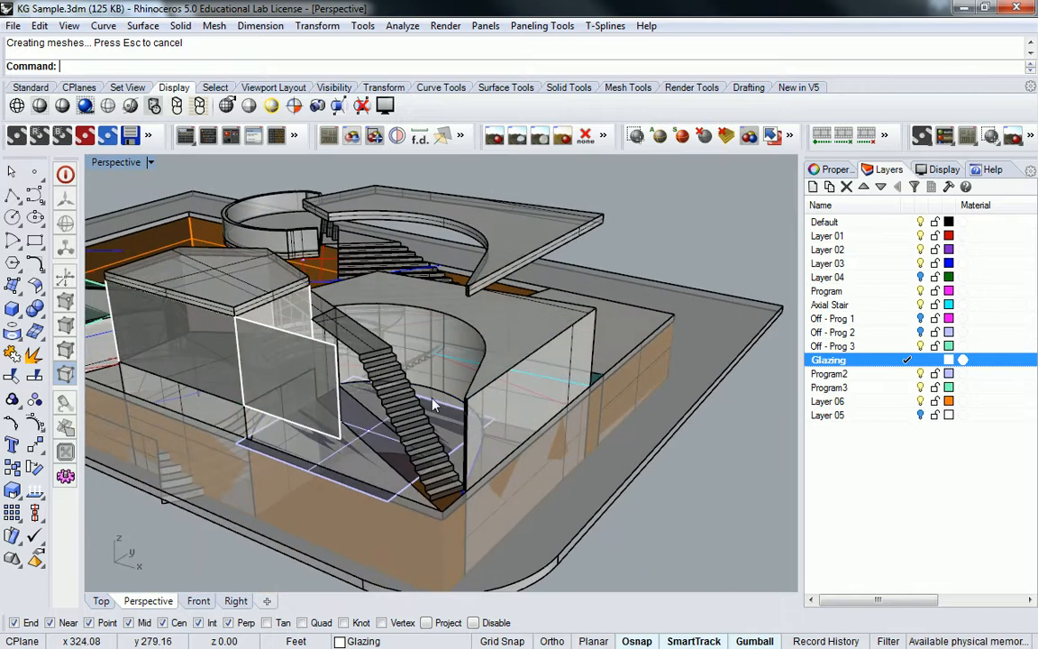
right_drag(307, 373, 456, 382)
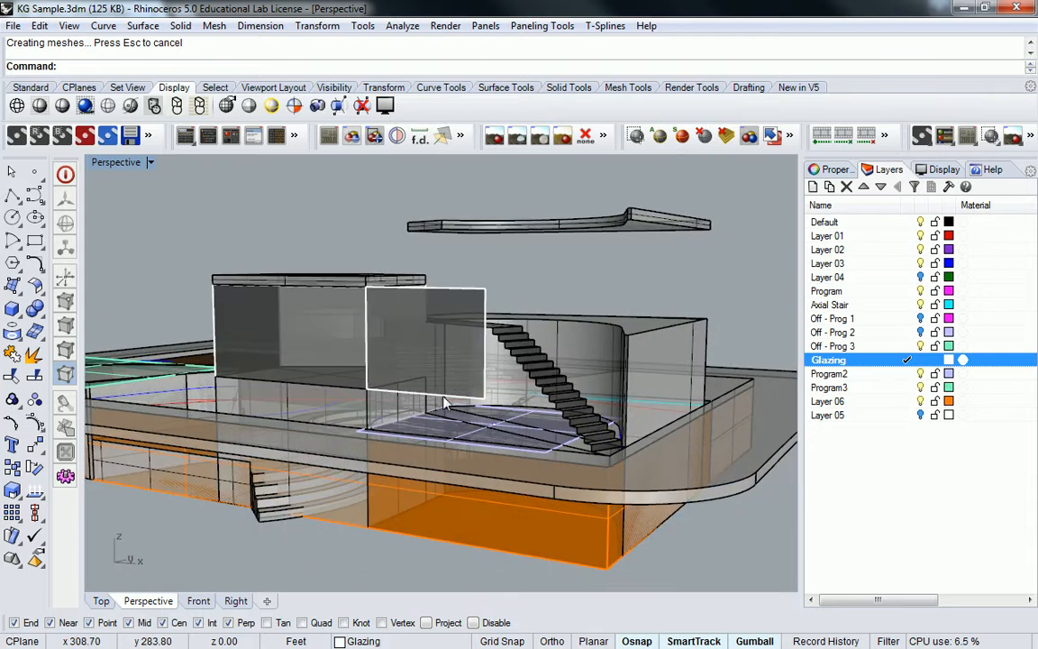
- Select the red reference point on the brown ground floor and examine the stairs, seating rings and terraces around it
scroll(459, 397, up, 3)
right_drag(415, 421, 531, 352)
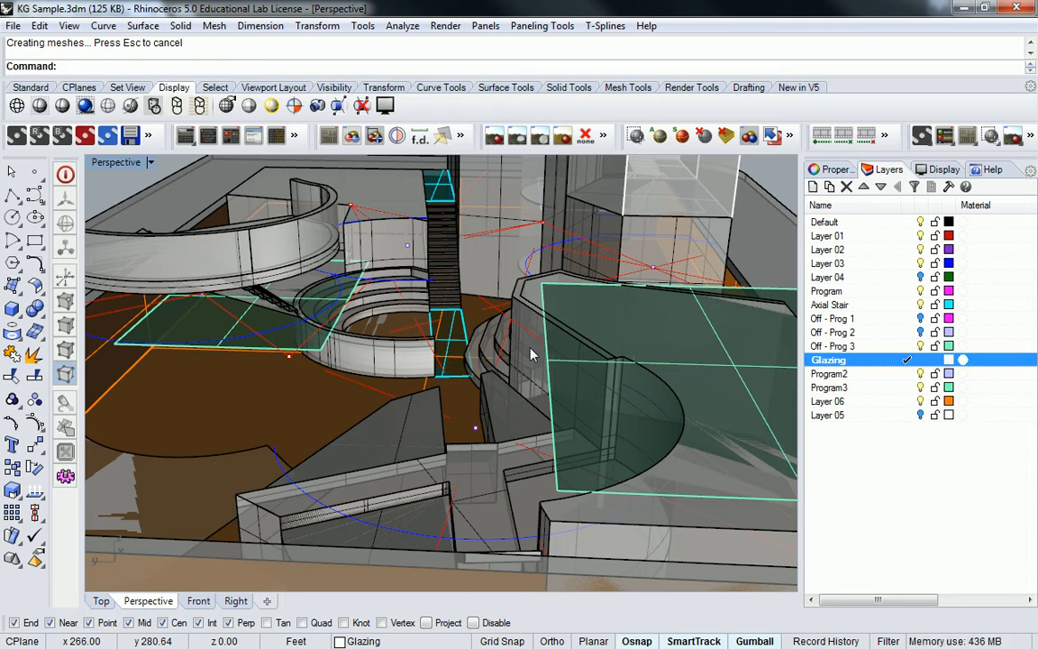
right_drag(531, 354, 417, 447)
scroll(416, 448, up, 5)
click(472, 467)
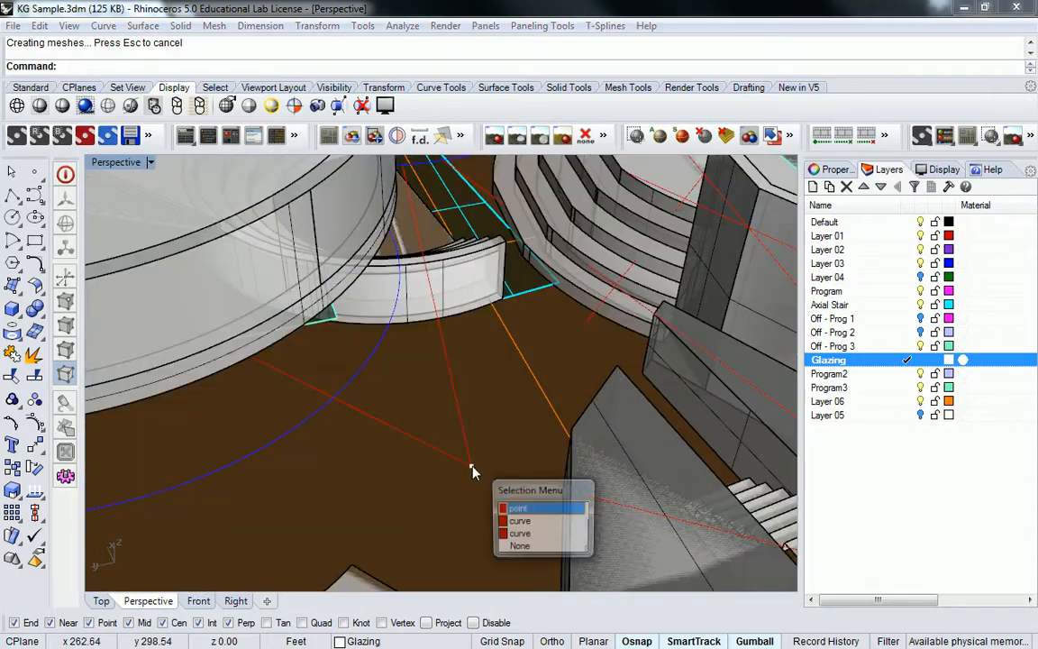
click(531, 510)
scroll(435, 348, down, 6)
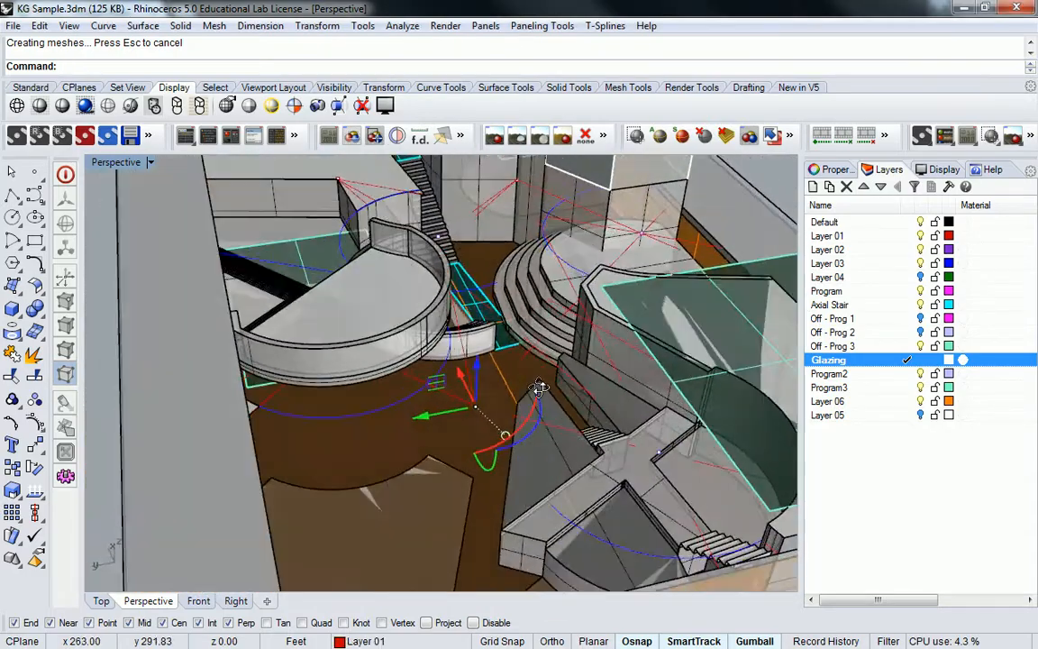
right_drag(533, 343, 531, 410)
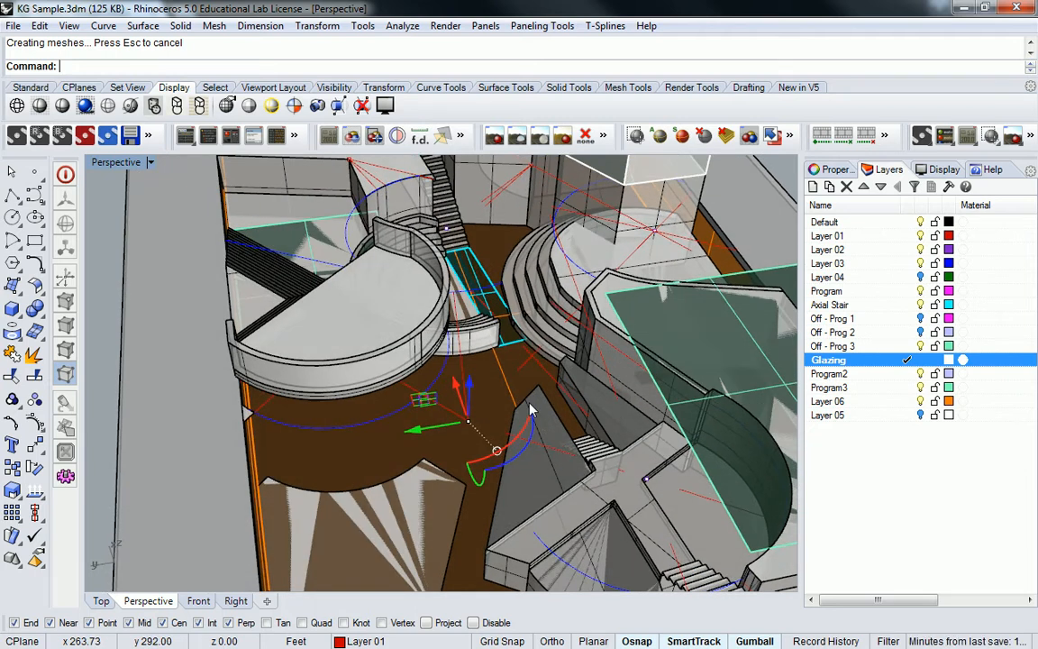
right_drag(479, 369, 401, 310)
scroll(462, 394, up, 7)
right_drag(517, 445, 495, 454)
right_drag(501, 379, 614, 430)
scroll(614, 425, down, 2)
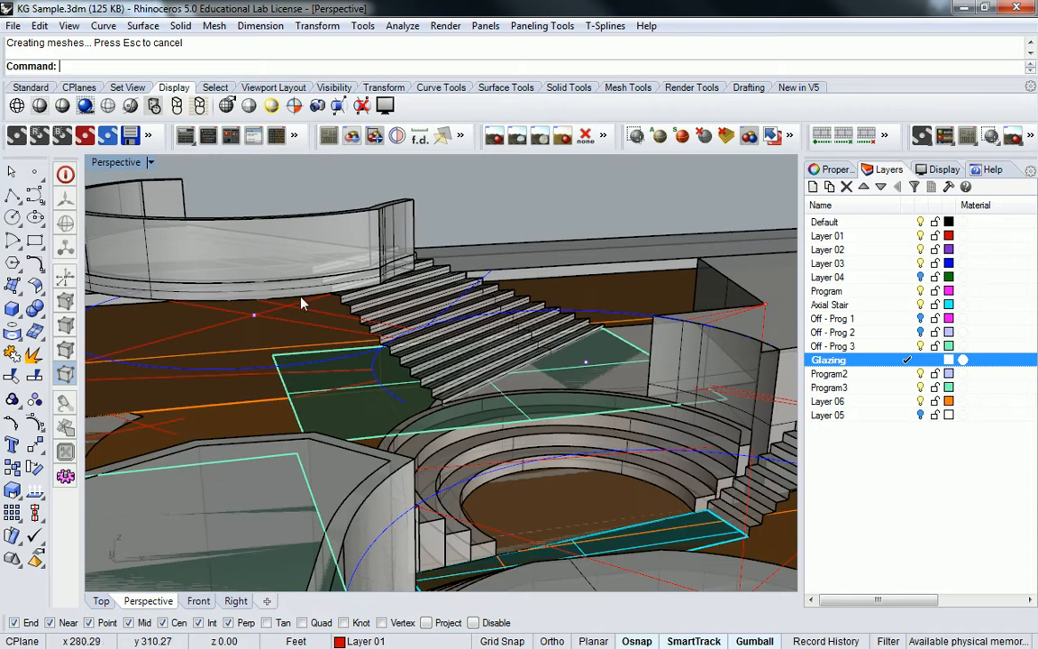
- Set the Perspective viewport's camera lens length to 22
click(827, 169)
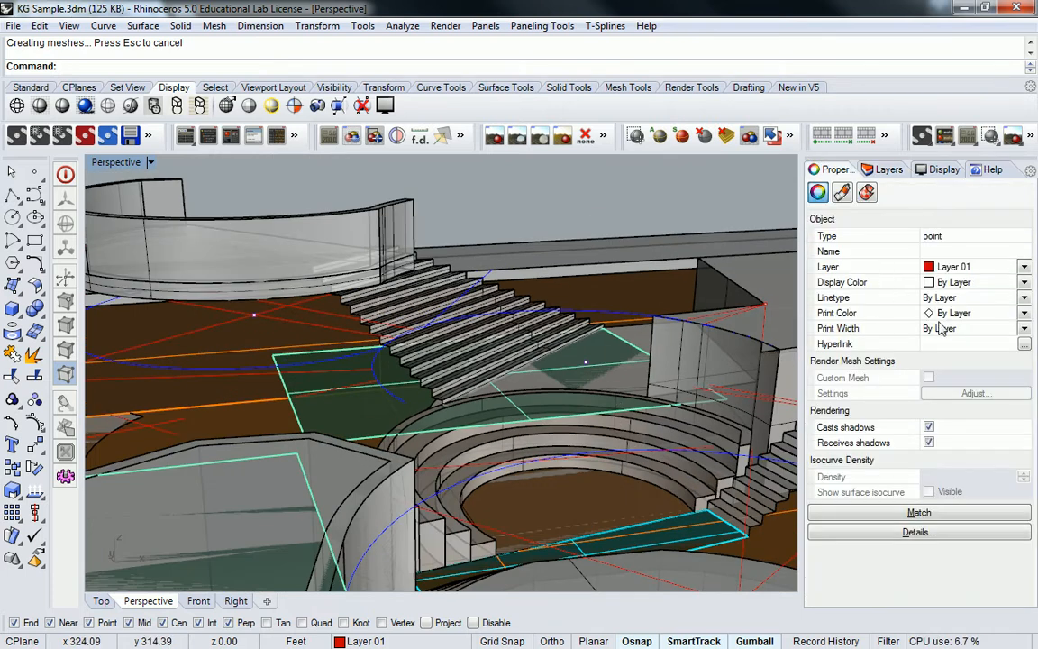
click(886, 169)
click(829, 169)
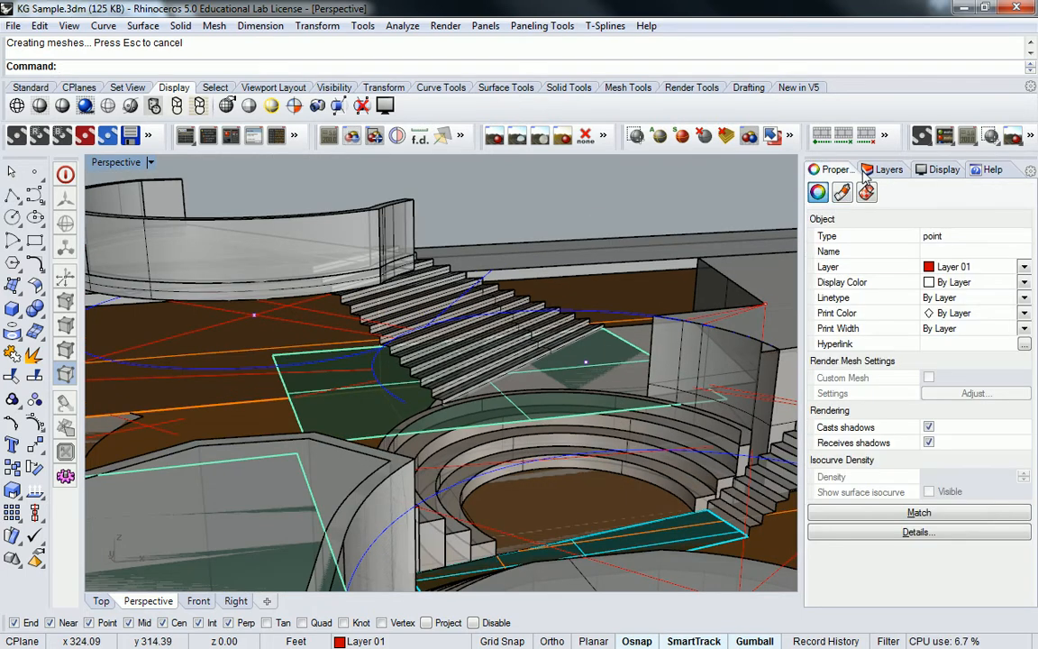
click(706, 202)
click(937, 291)
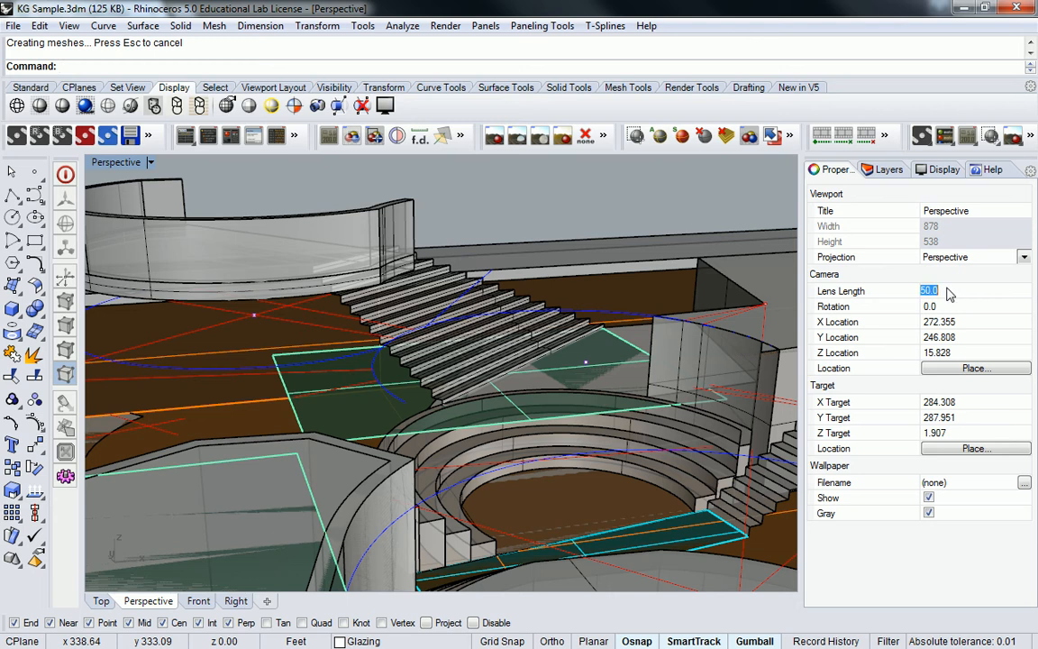
text(22)
key(Return)
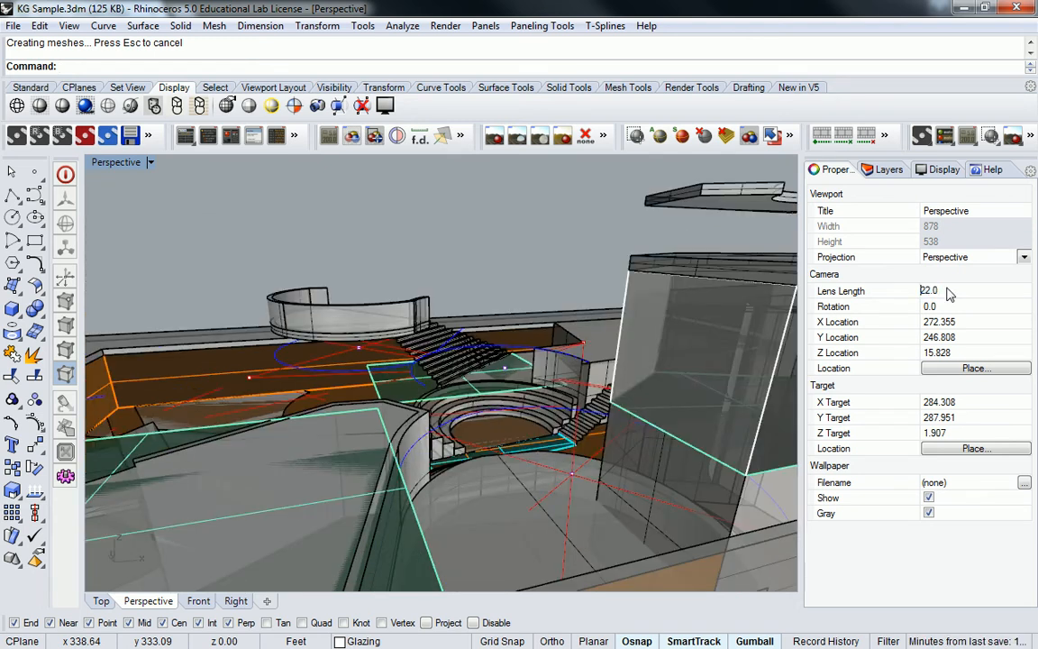
- Examine the round seating area and the raised terrace with the curved parapet through the wider lens
scroll(524, 434, up, 8)
right_drag(523, 433, 563, 432)
right_drag(568, 434, 514, 471)
scroll(546, 432, up, 4)
scroll(512, 398, down, 4)
scroll(511, 398, down, 4)
scroll(512, 442, down, 8)
shift+right_drag(403, 332, 498, 446)
right_drag(522, 397, 365, 360)
shift+right_drag(396, 369, 459, 384)
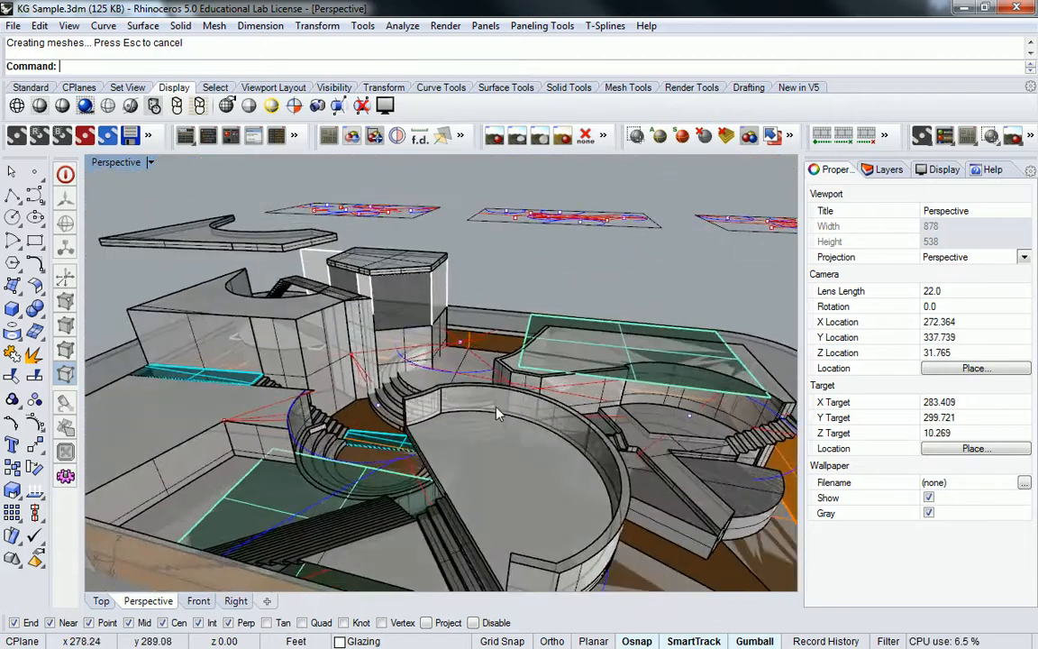
scroll(532, 414, up, 8)
shift+right_drag(593, 429, 592, 513)
scroll(474, 371, up, 4)
key(ctrl+y)
right_drag(494, 372, 355, 348)
shift+right_drag(355, 349, 527, 325)
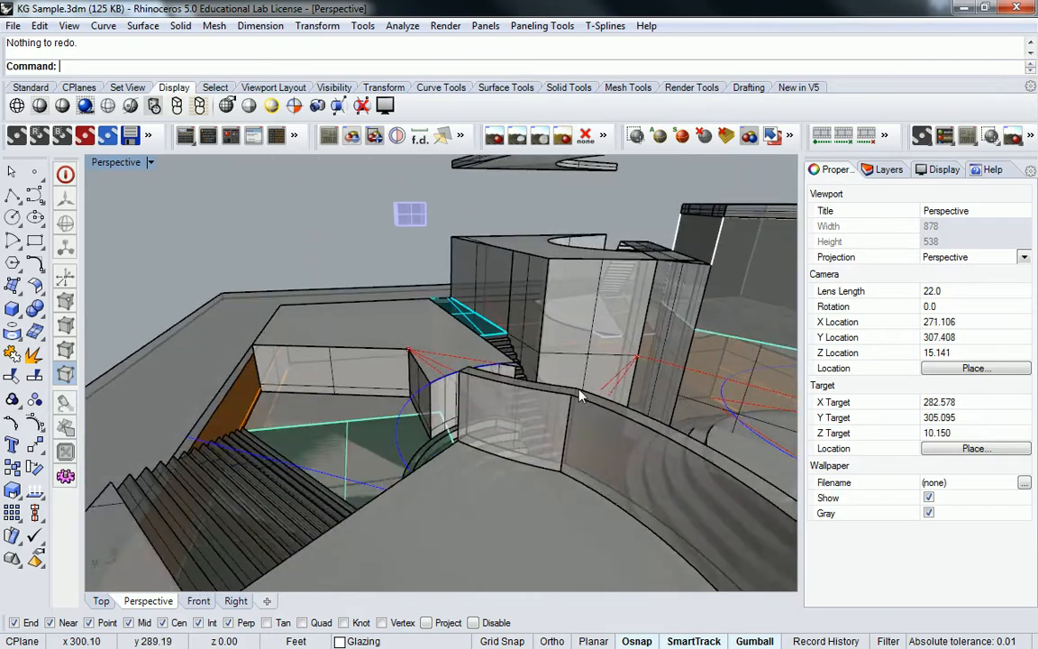
shift+right_drag(569, 394, 495, 393)
right_drag(394, 394, 386, 438)
right_drag(388, 416, 594, 414)
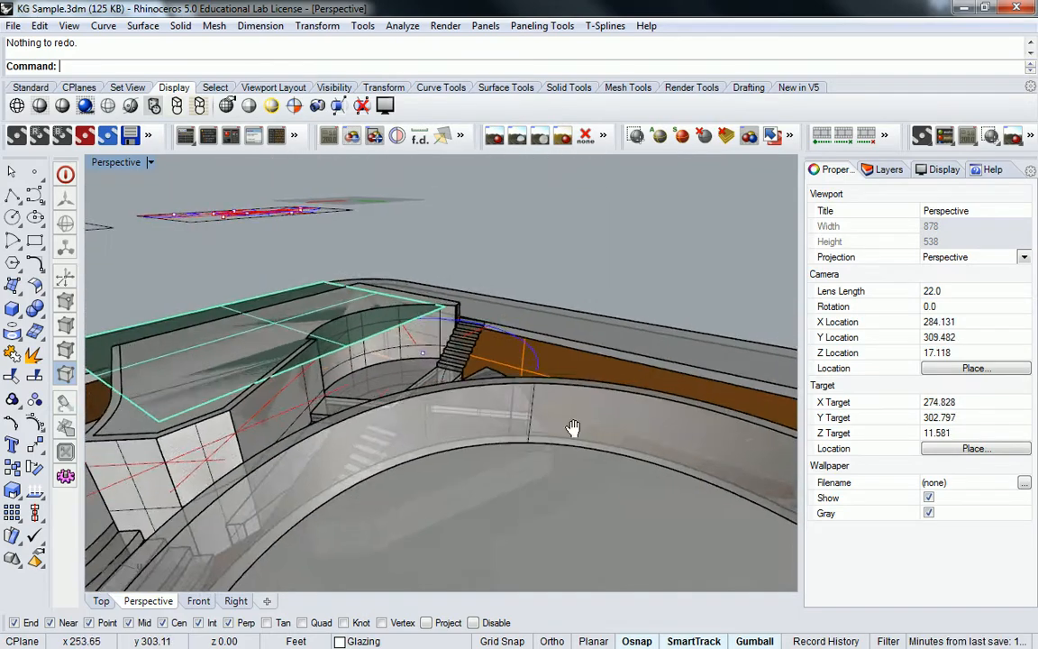
- Inspect the building from its outer sides and look across the sunken courtyard towards the raised round terrace
shift+right_drag(532, 335, 446, 430)
scroll(448, 430, up, 16)
right_drag(552, 389, 322, 388)
scroll(318, 378, down, 6)
shift+right_drag(255, 297, 729, 362)
scroll(478, 293, down, 10)
scroll(408, 299, down, 14)
shift+right_drag(274, 221, 669, 324)
right_drag(394, 288, 668, 301)
right_drag(314, 312, 405, 294)
shift+right_drag(412, 361, 621, 299)
scroll(584, 403, up, 14)
right_drag(624, 405, 427, 429)
shift+right_drag(511, 412, 554, 480)
right_drag(538, 461, 490, 389)
shift+right_drag(569, 391, 204, 407)
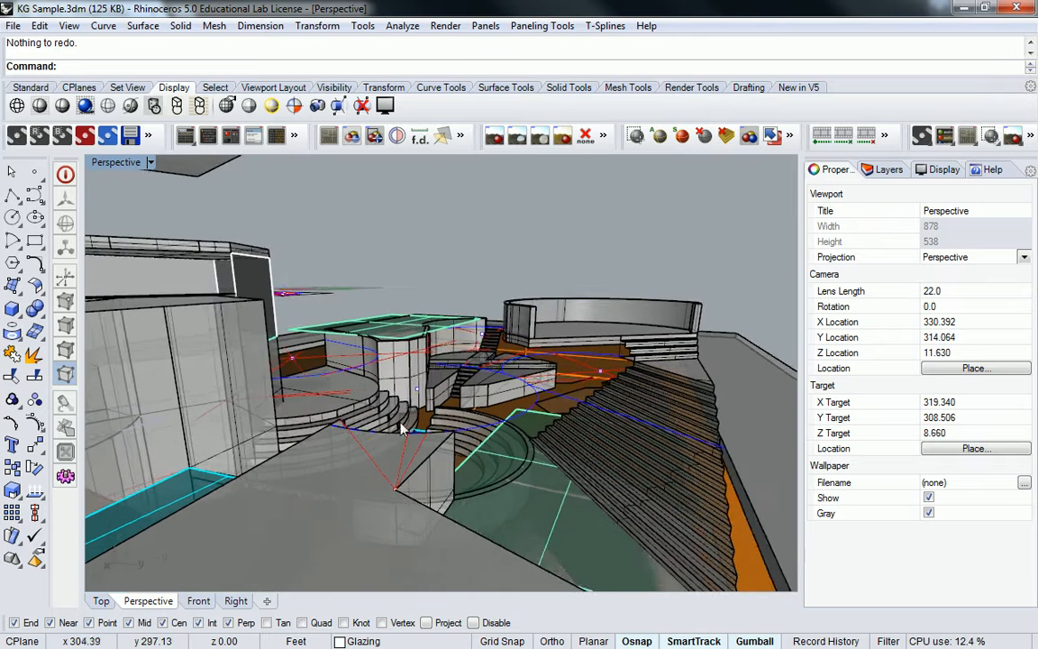
scroll(398, 425, up, 6)
shift+right_drag(496, 432, 620, 437)
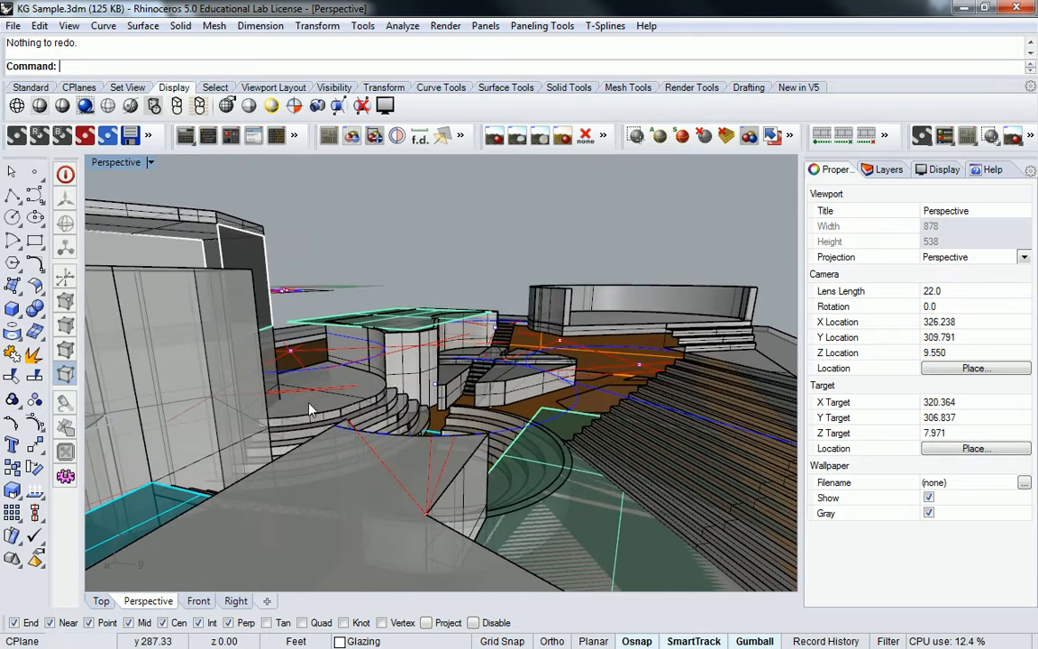
shift+right_drag(318, 411, 432, 404)
- Show the four-viewport layout and view the whole building plan in the Top viewport
double_click(115, 161)
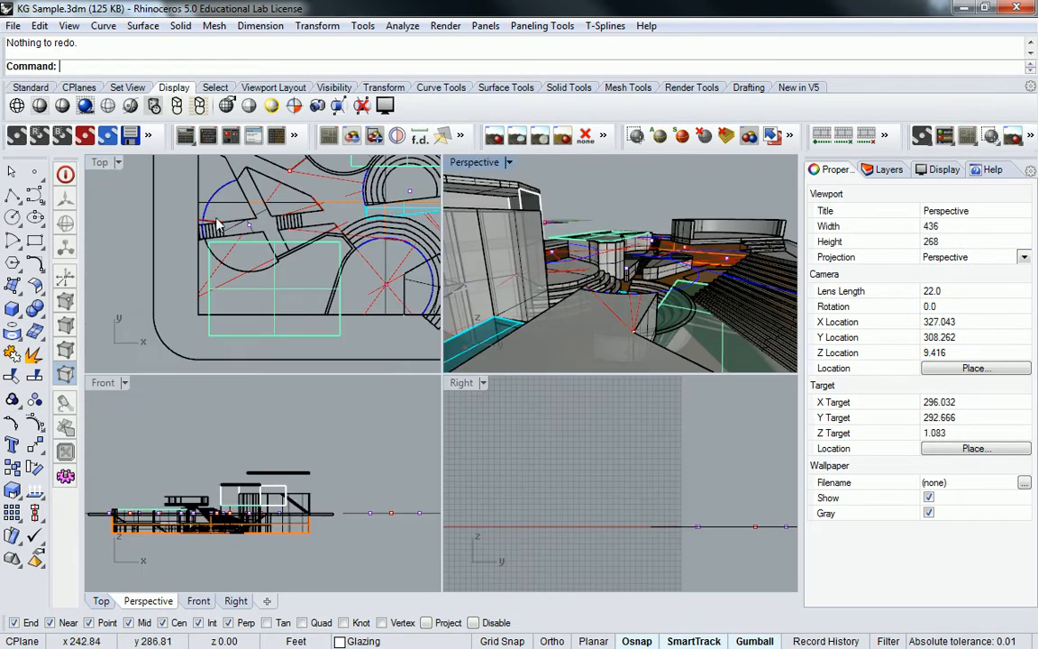
click(200, 204)
scroll(228, 284, down, 3)
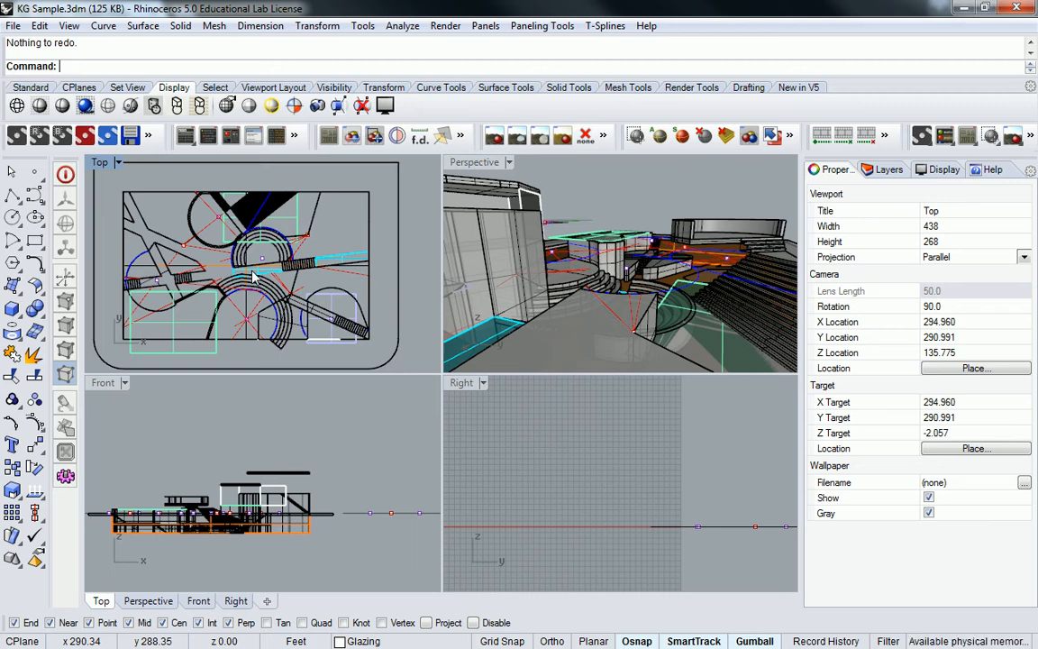
- Maximize the Perspective viewport and examine the courtyard, the large stair and the upper slabs from above
right_drag(551, 238, 649, 297)
double_click(474, 167)
right_drag(480, 171, 510, 320)
scroll(510, 320, up, 2)
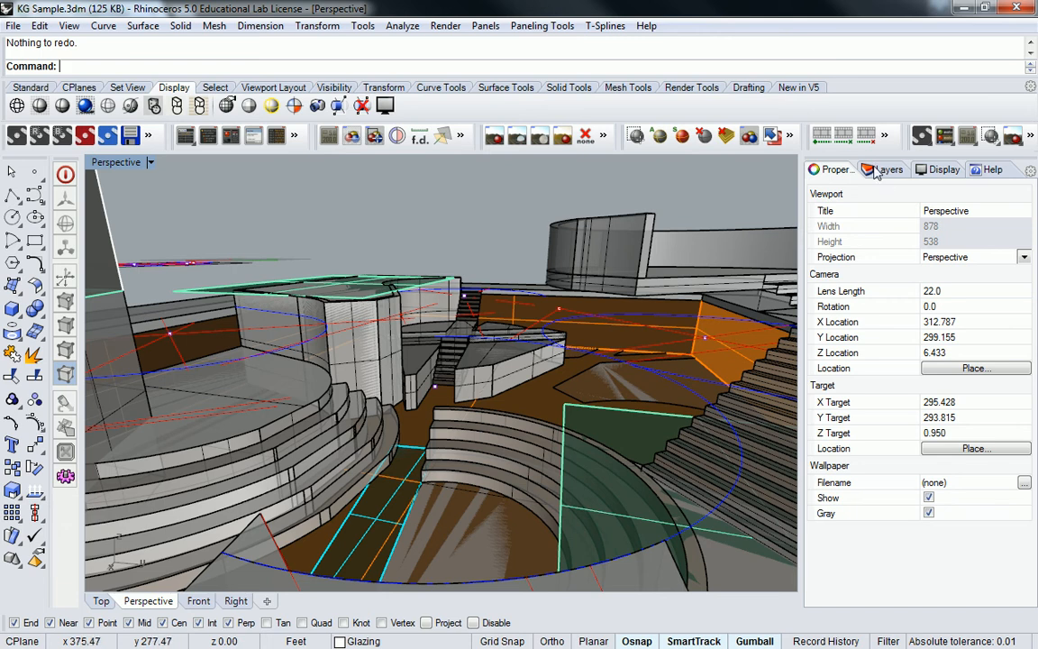
scroll(523, 251, down, 12)
right_drag(524, 251, 421, 261)
scroll(407, 283, down, 3)
scroll(407, 282, up, 8)
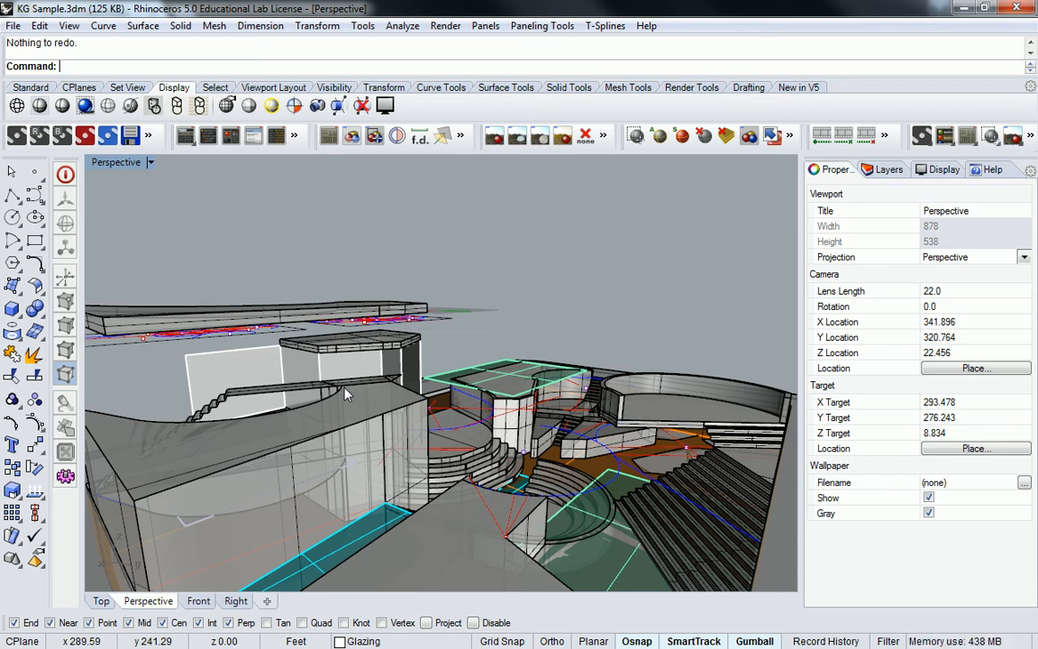
right_drag(393, 337, 518, 425)
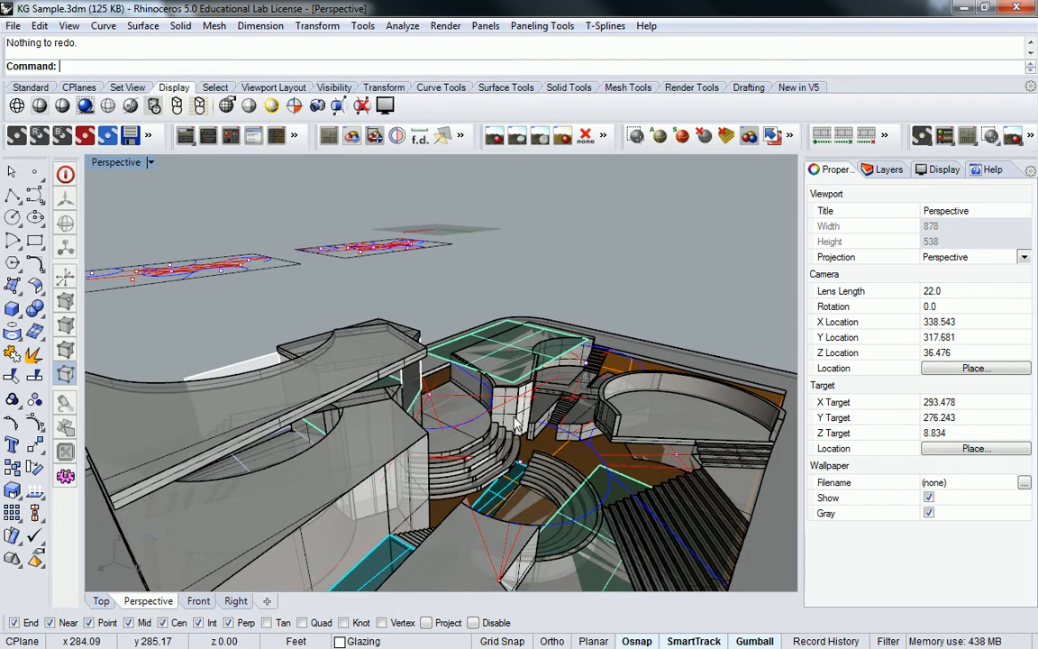